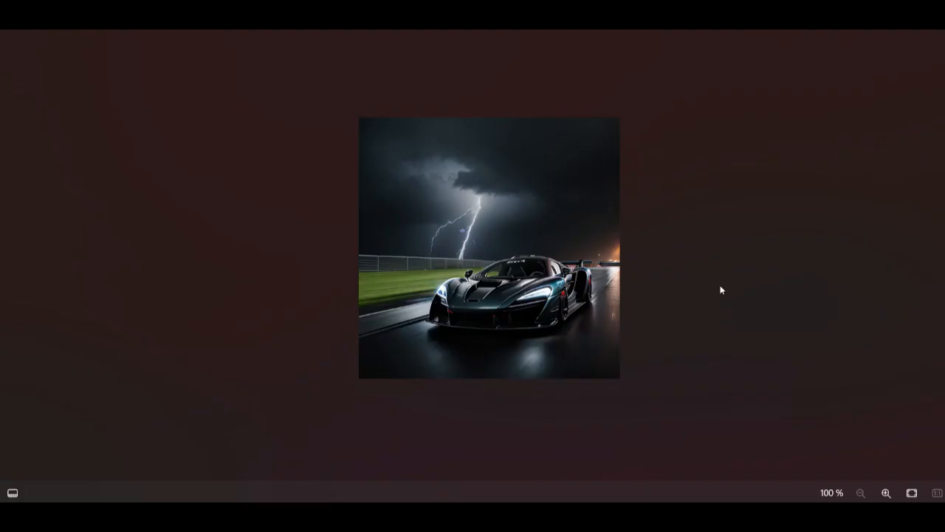
scroll(595, 252, "up", 1)
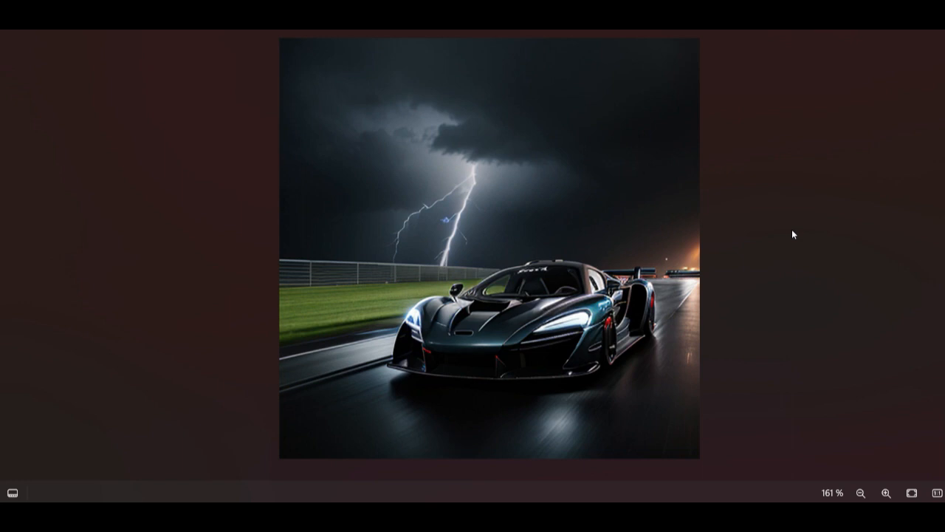
Step: Start an image-based Gen-2 video and load the sports car picture 00000-2106084556.png as its first frame
scroll(792, 234, "down", 4)
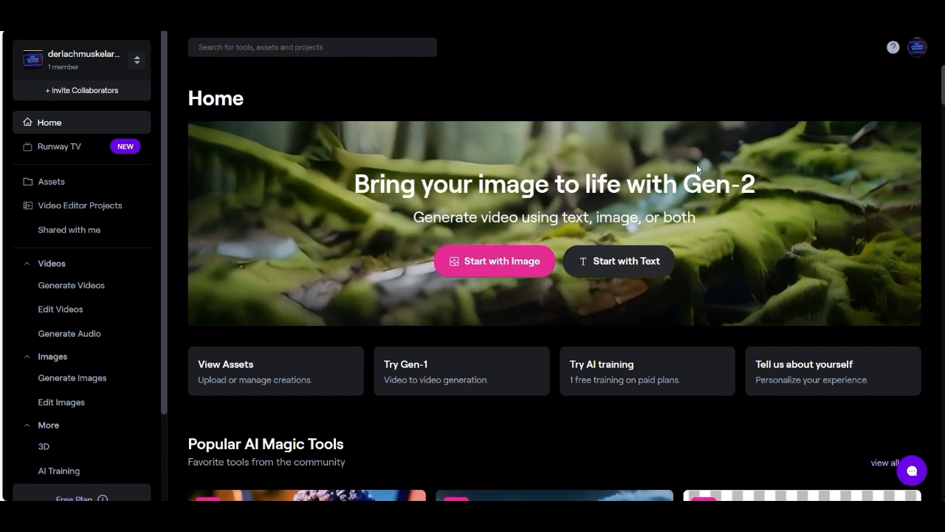
left_click(472, 261)
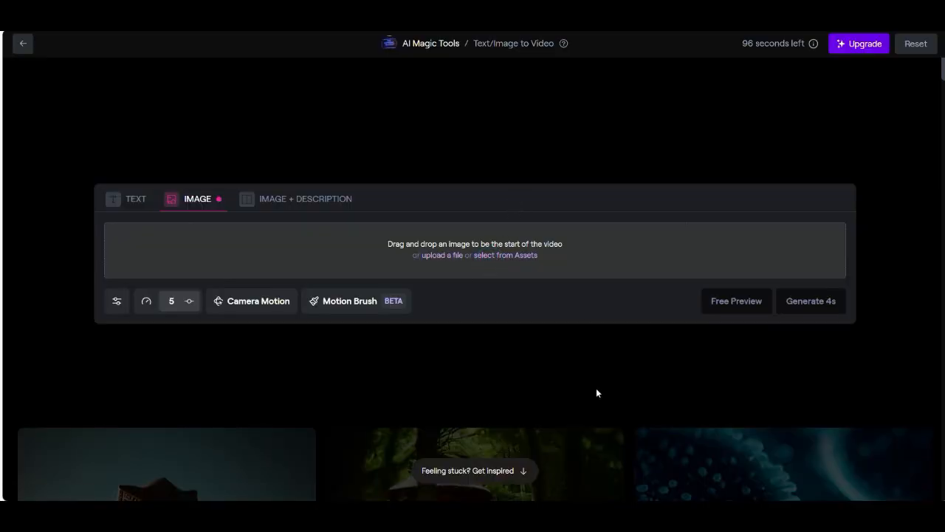
key("alt+Tab")
left_click_drag(584, 267, 365, 262)
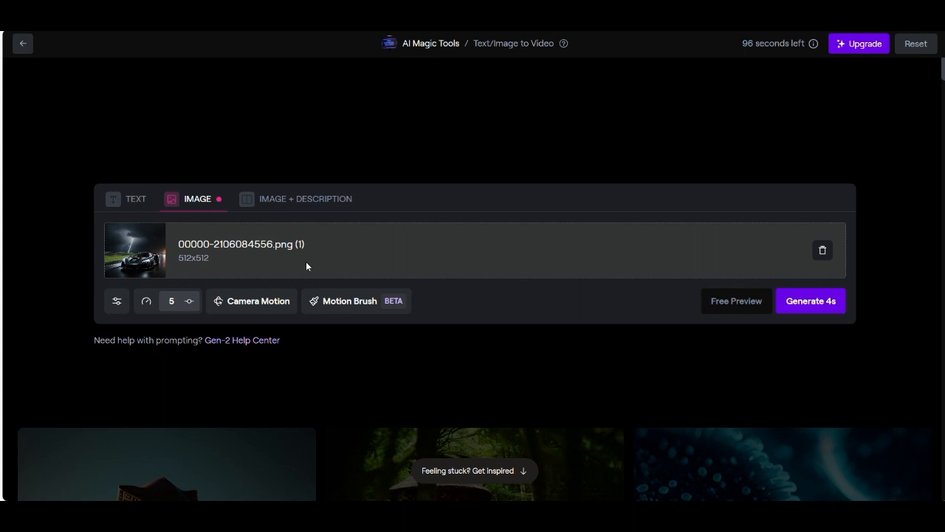
left_click(259, 300)
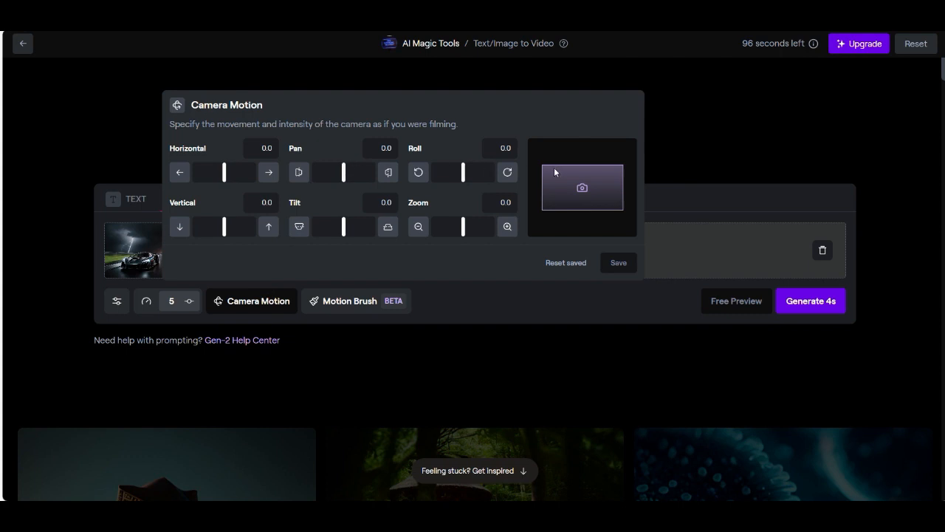
mouse_move(343, 172)
left_mouse_down()
mouse_move(377, 184)
mouse_move(350, 179)
left_mouse_up()
left_click_drag(350, 211, 343, 219)
left_click_drag(225, 175, 224, 207)
left_click(674, 204)
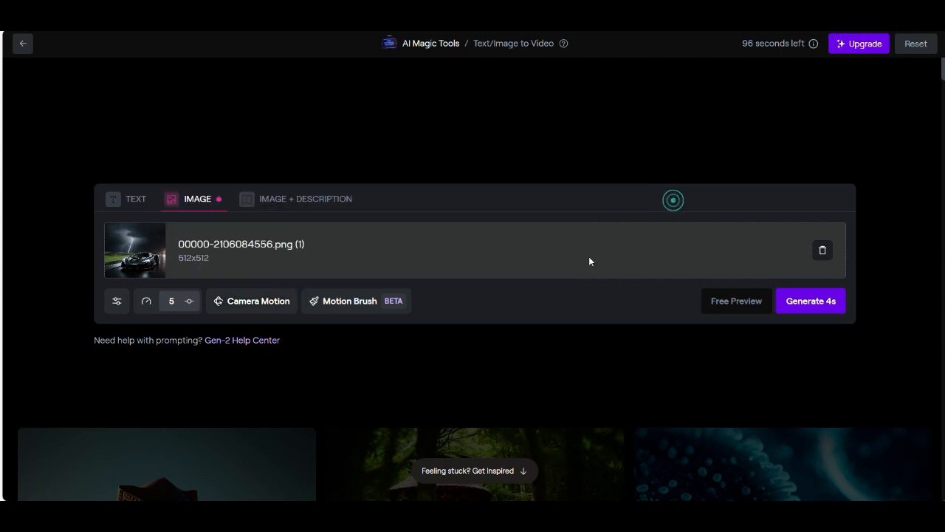
Step: Add the description "sportscar is driving in a thunderstorm" to the image and generate the 4-second video
left_click(314, 200)
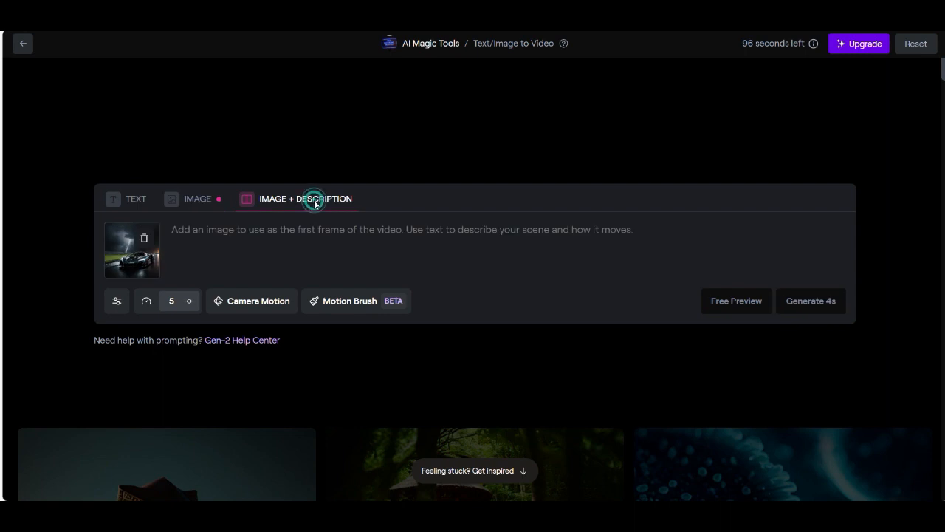
left_click(367, 251)
type("sportsc")
type("ar is tr")
type("dri")
type("ving ")
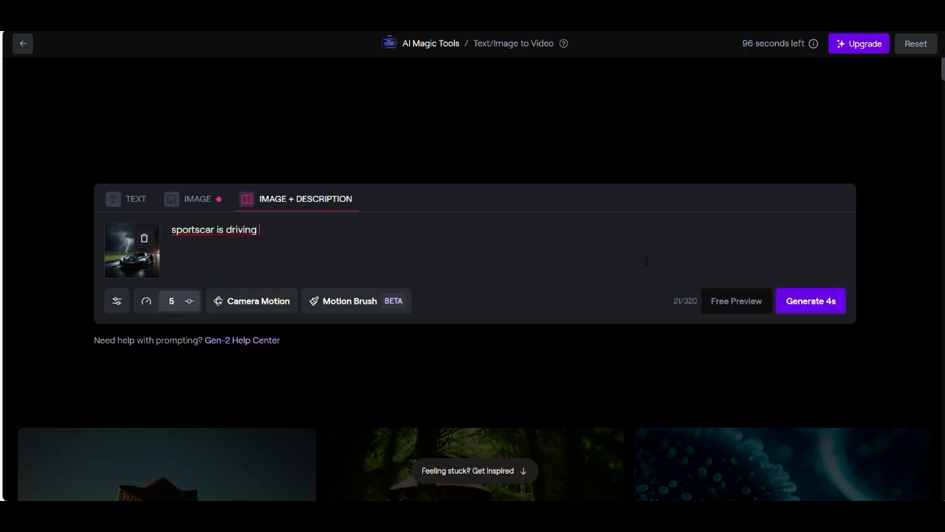
type("in a thunderstorm")
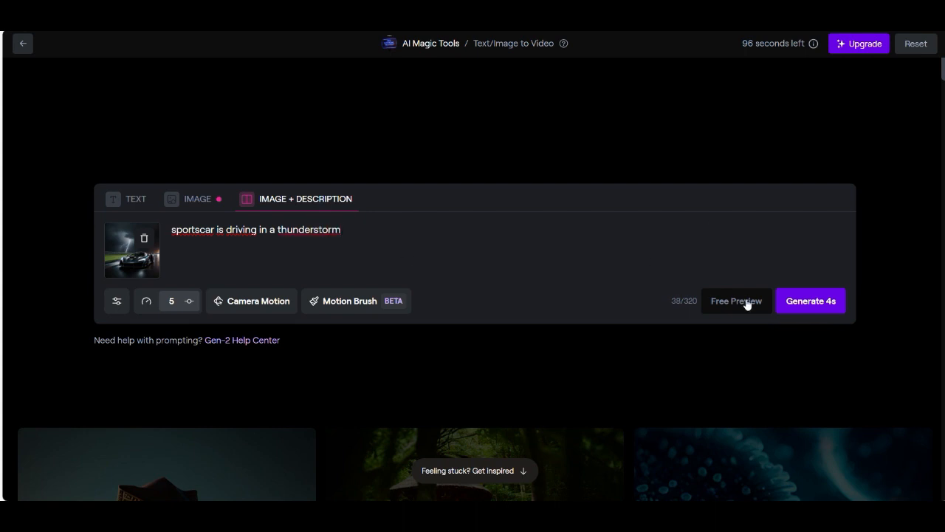
left_click(805, 299)
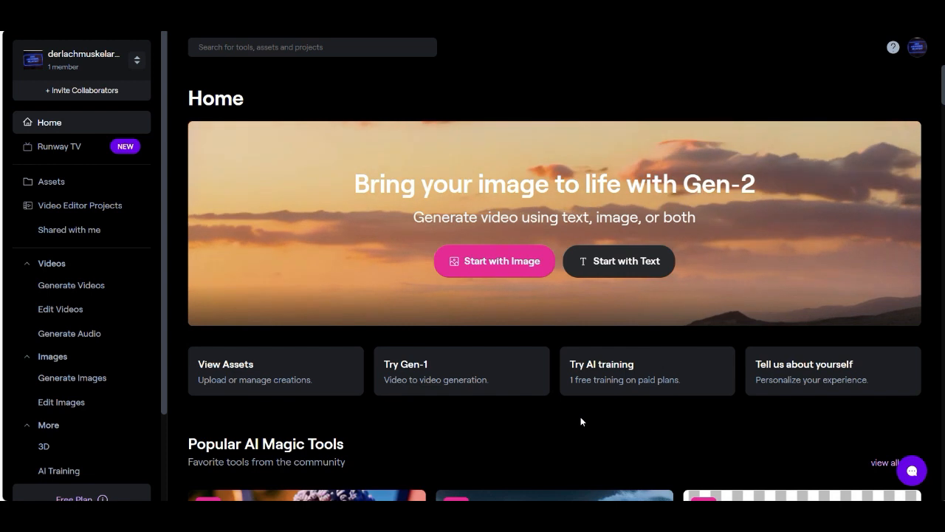
Step: Look through the image generation tools and open Text to Image
left_click(77, 294)
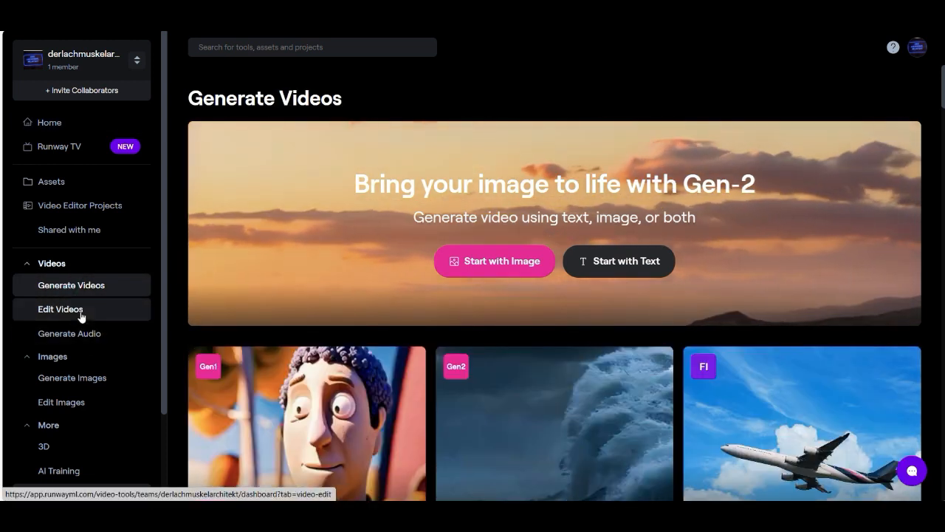
left_click(85, 386)
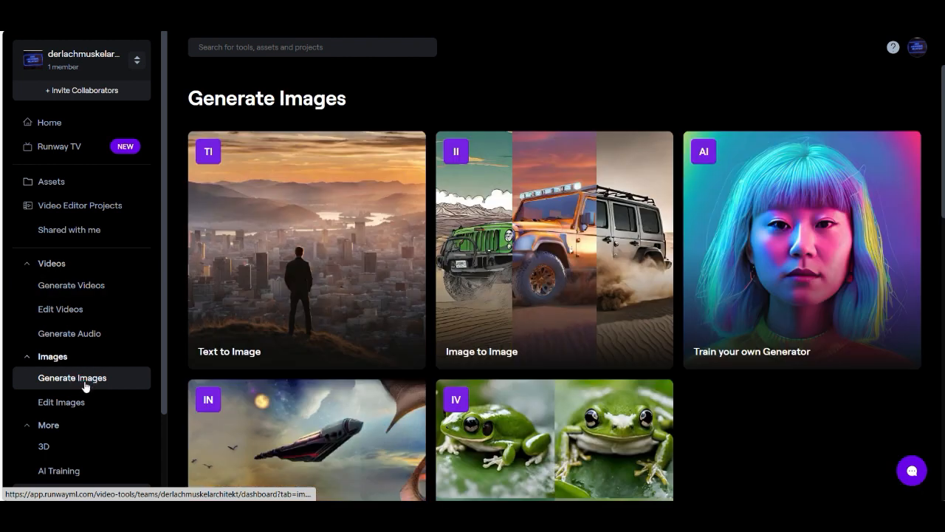
scroll(453, 333, "down", 3)
scroll(713, 352, "down", 2)
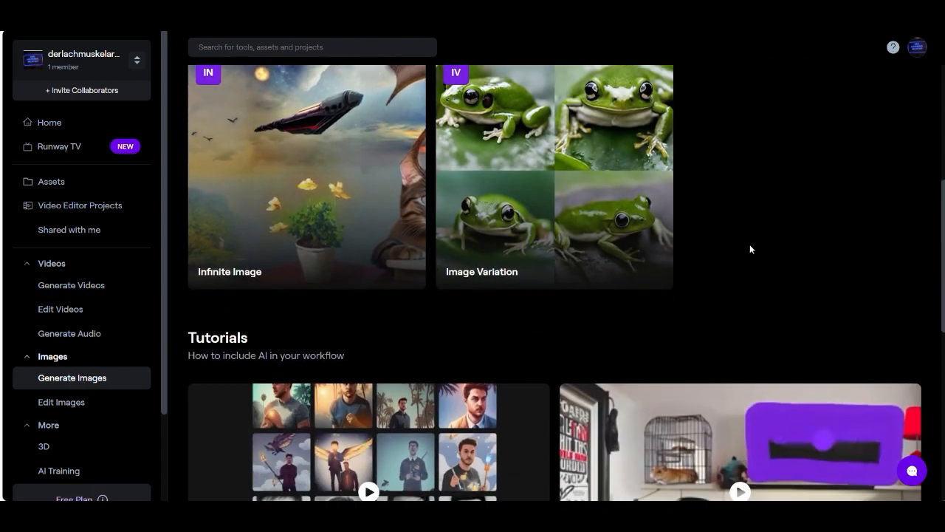
scroll(751, 246, "down", 2)
scroll(749, 244, "down", 3)
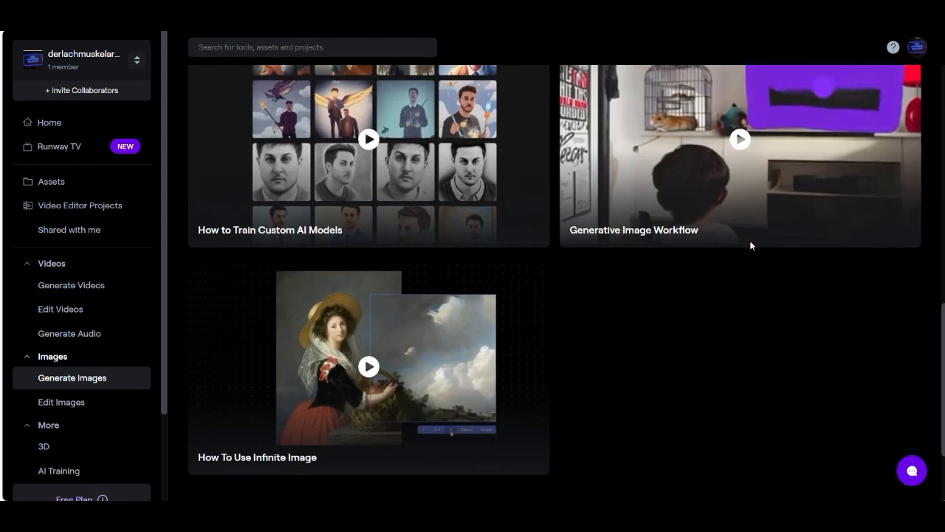
scroll(750, 246, "up", 5)
scroll(751, 246, "up", 4)
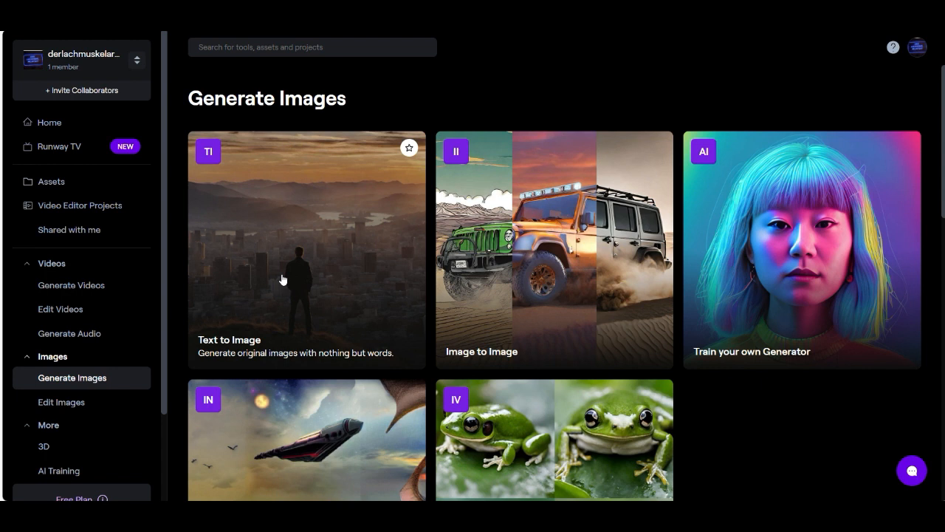
left_click(282, 279)
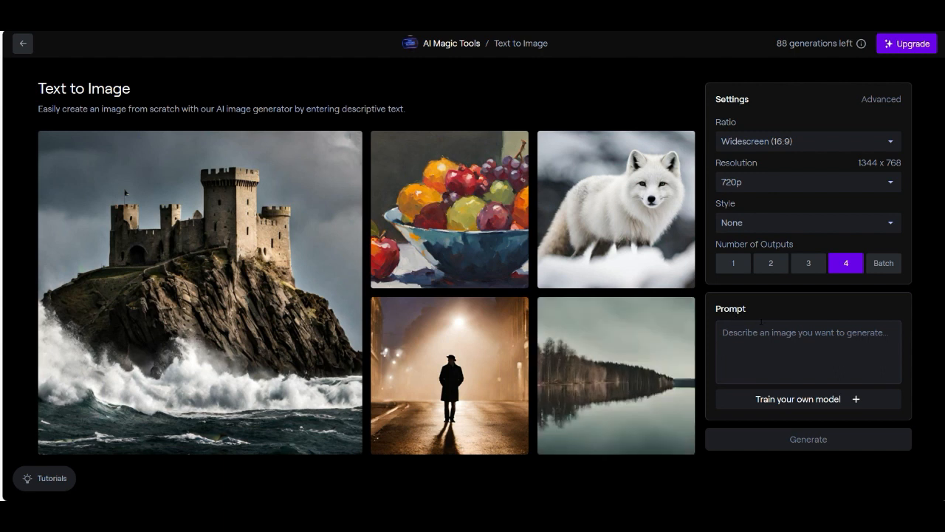
Step: Examine the AI Training tools offered for building custom character, style and object generators
left_click(831, 404)
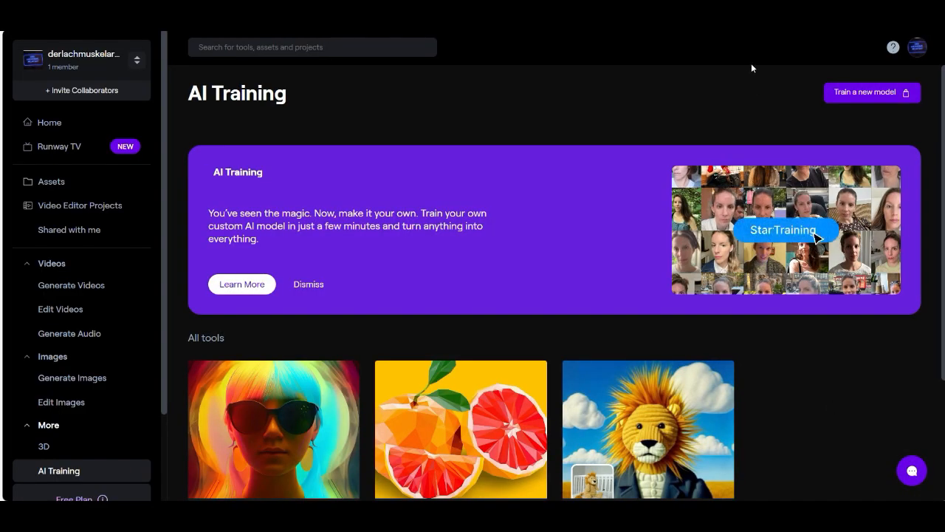
scroll(727, 246, "down", 3)
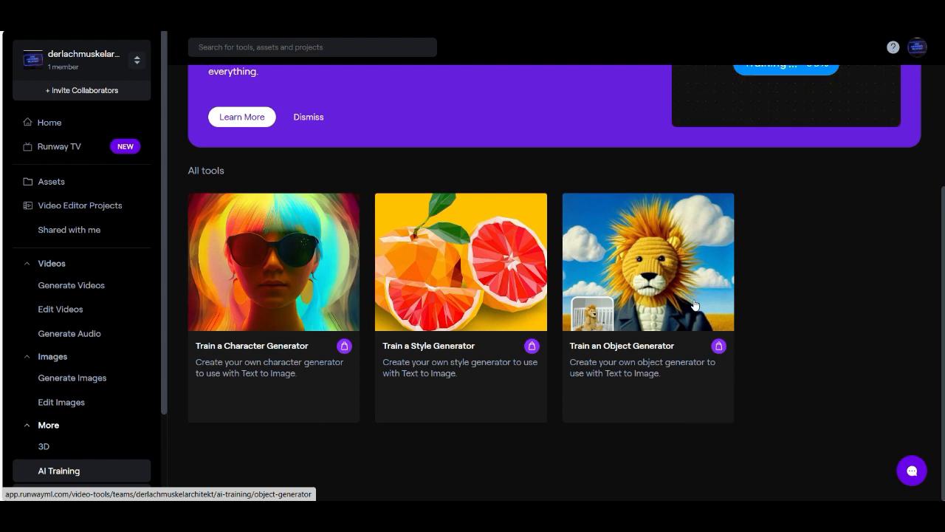
scroll(694, 304, "up", 3)
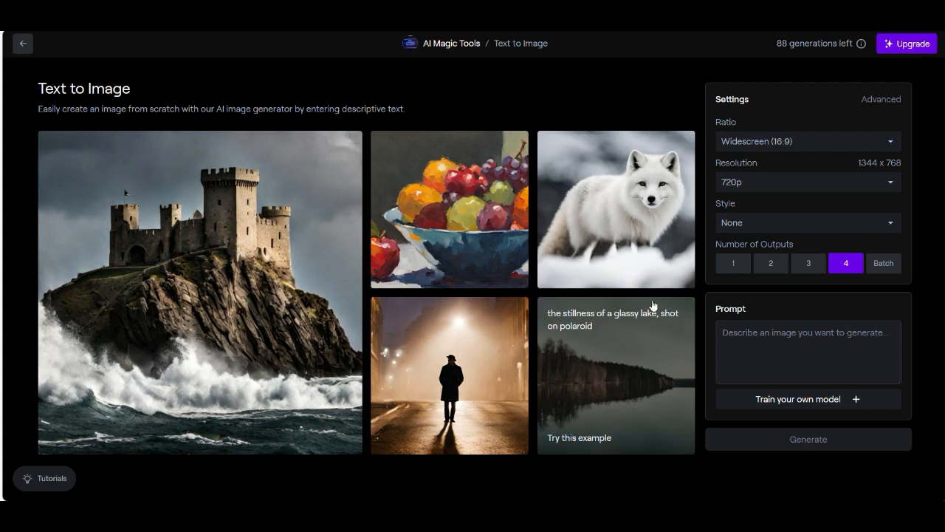
Step: Generate four widescreen images from the prompt "a mc laren senna color black from backview is driving in a thunderstorm"
left_click(745, 338)
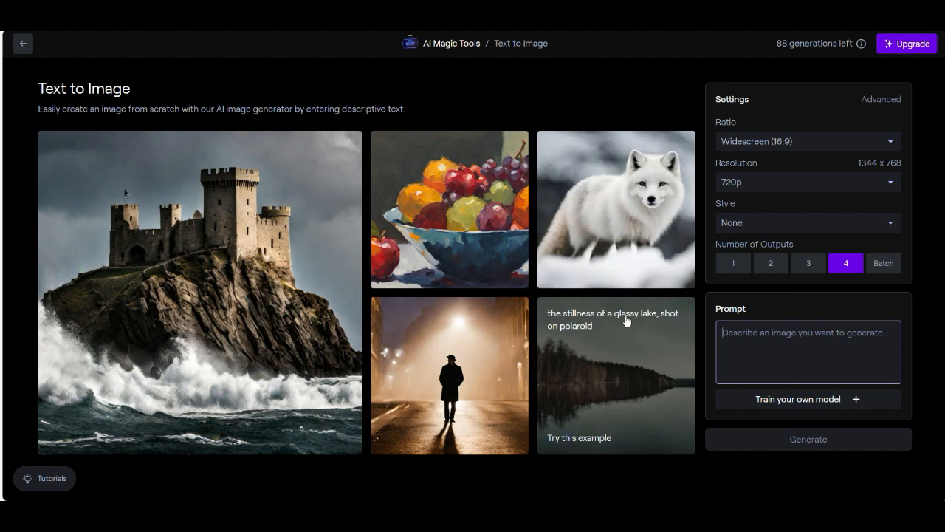
type("a mc laren senna color black from backview is driving in a thunderstorm")
left_click(770, 443)
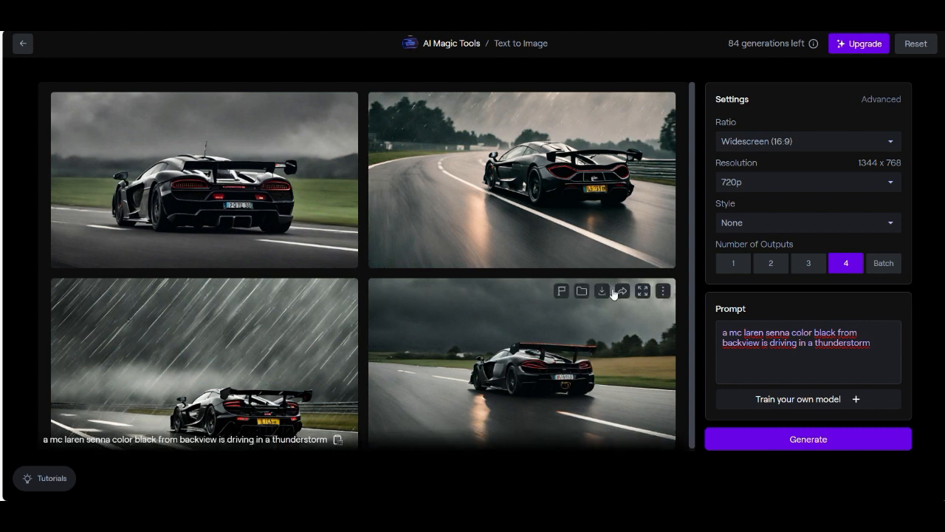
Step: Open the original car picture from the desktop folder and compare it side by side with the generated rear-view images
left_click(530, 511)
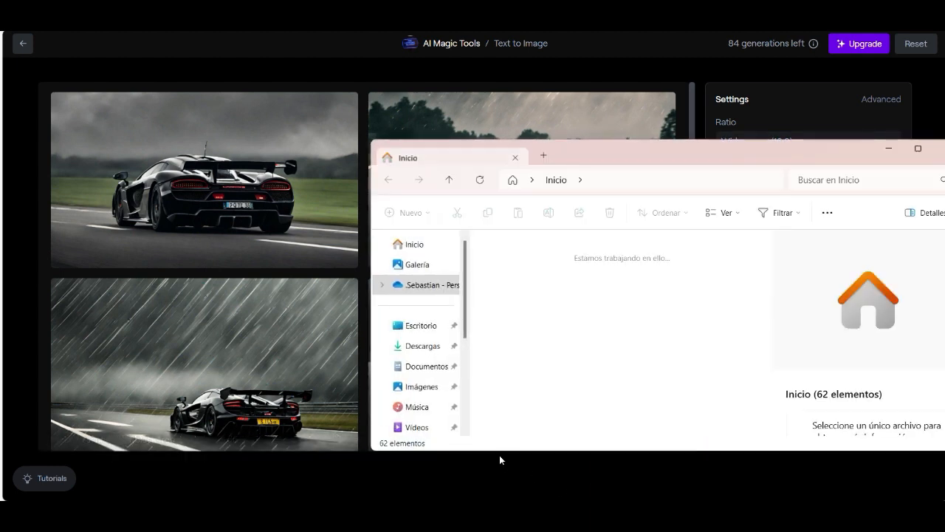
double_click(550, 281)
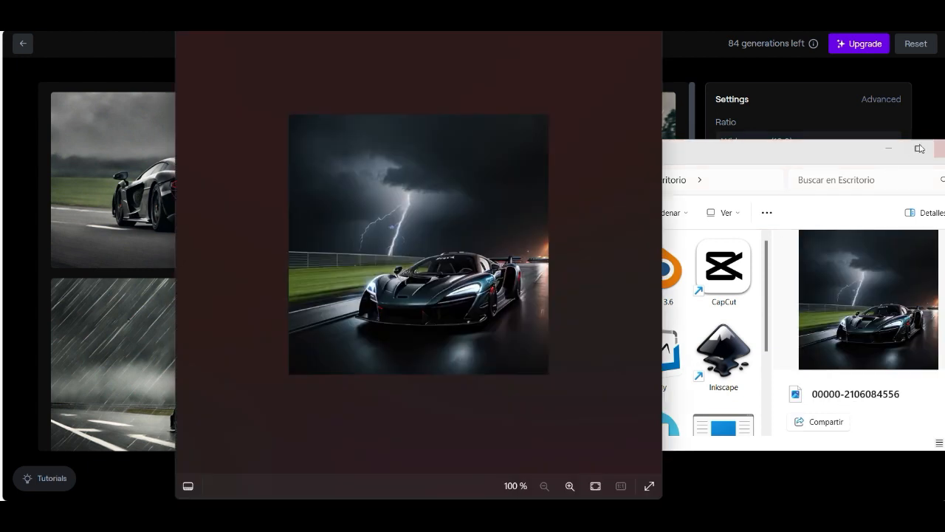
left_click(886, 150)
left_click_drag(575, 34, 356, 37)
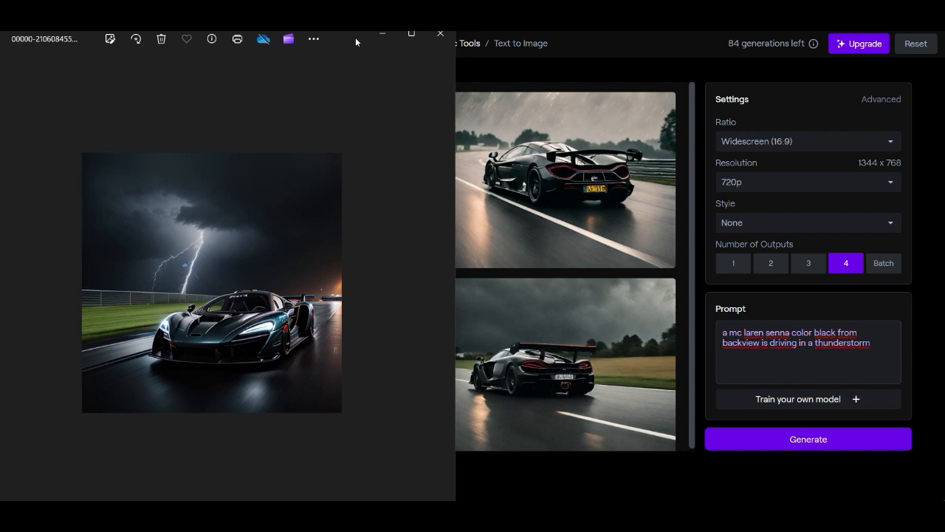
left_click_drag(356, 38, 387, 18)
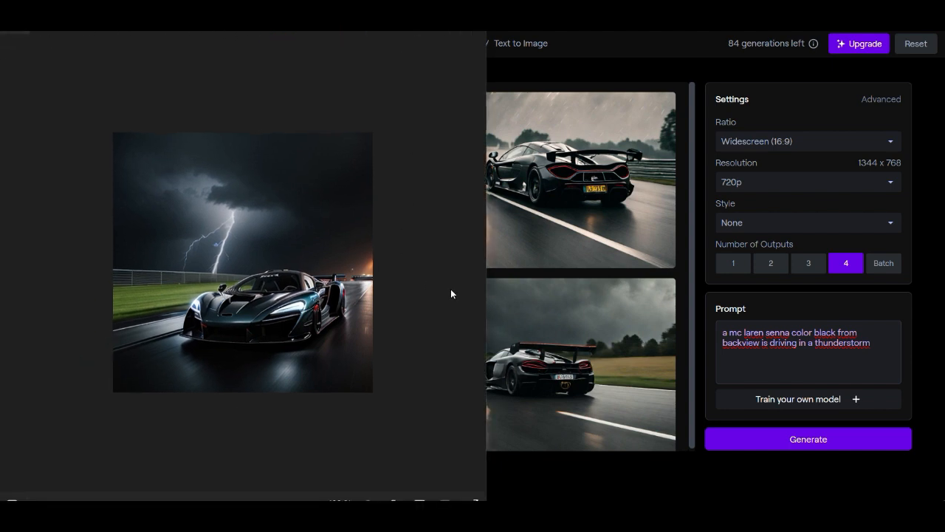
left_click_drag(375, 28, 397, 102)
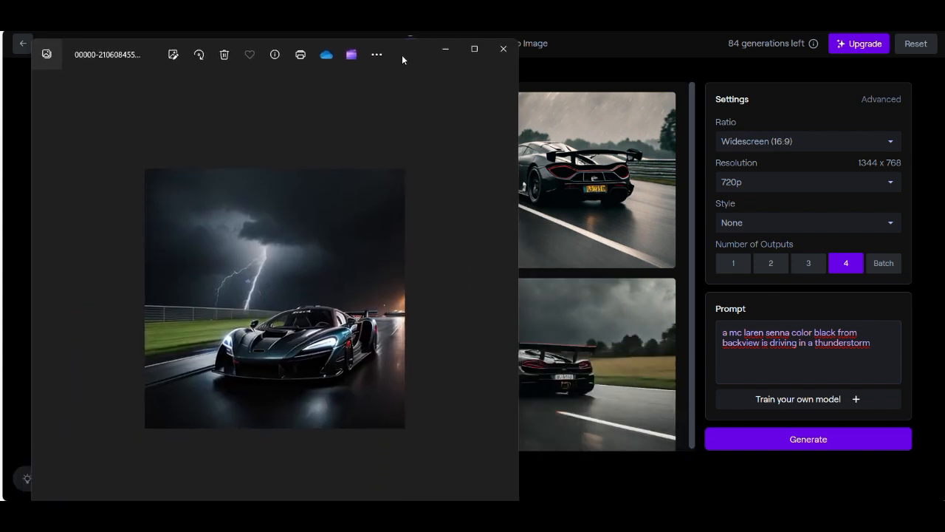
left_click(445, 49)
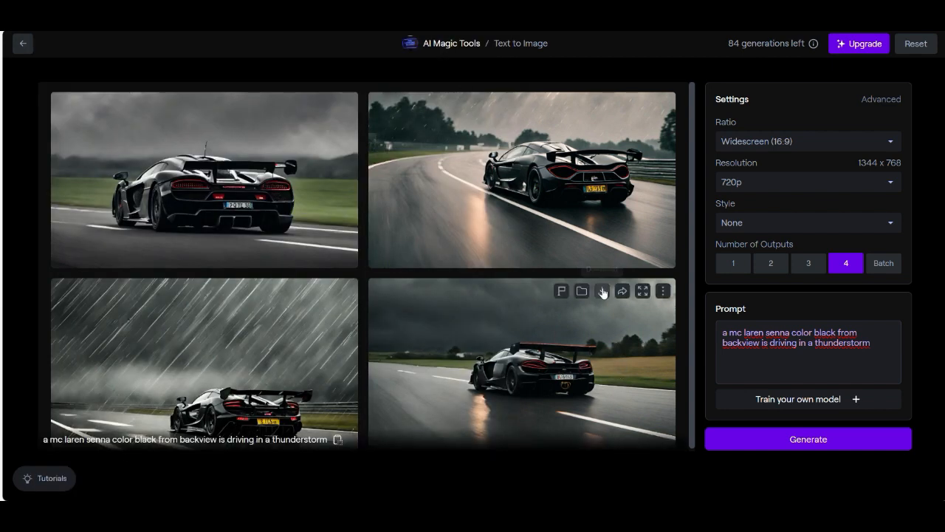
Step: Download the fourth generated image, the black car under dark clouds beside a golden field, and open it in GIMP
left_click(578, 344)
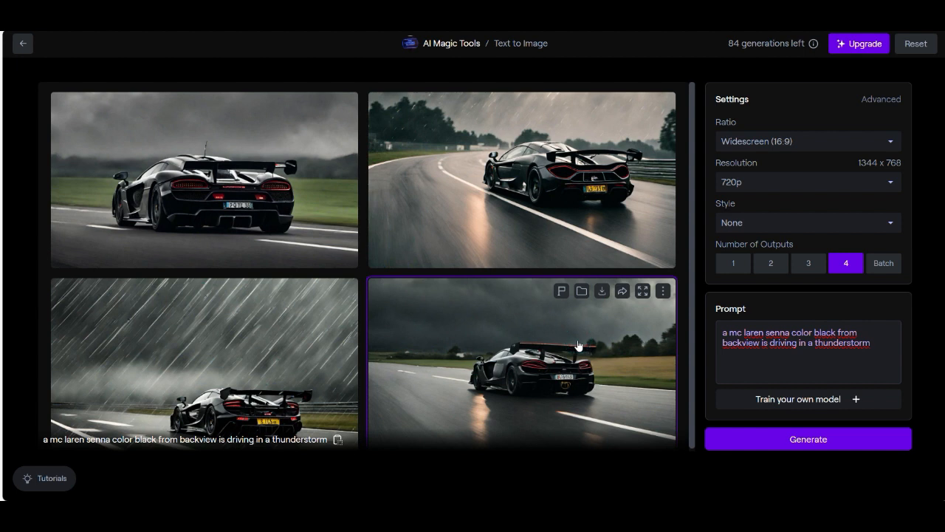
scroll(578, 345, "down", 1)
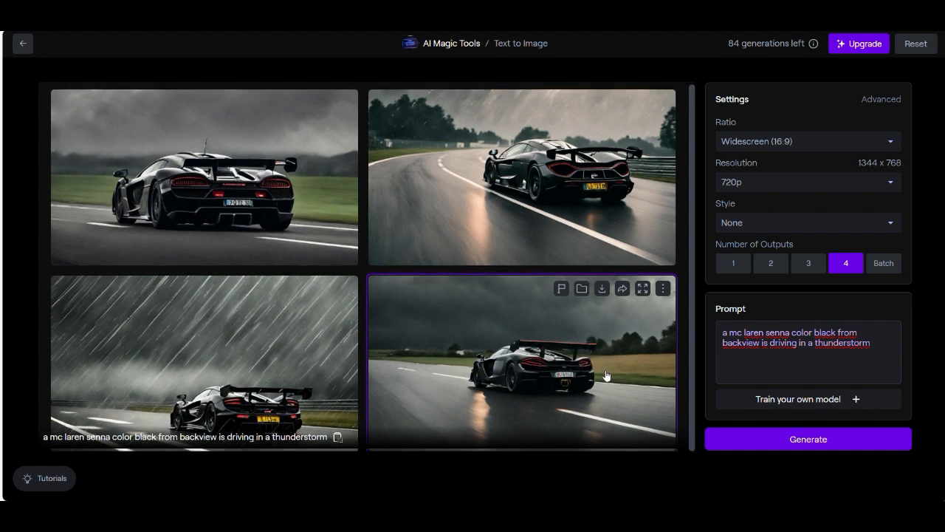
left_click(601, 290)
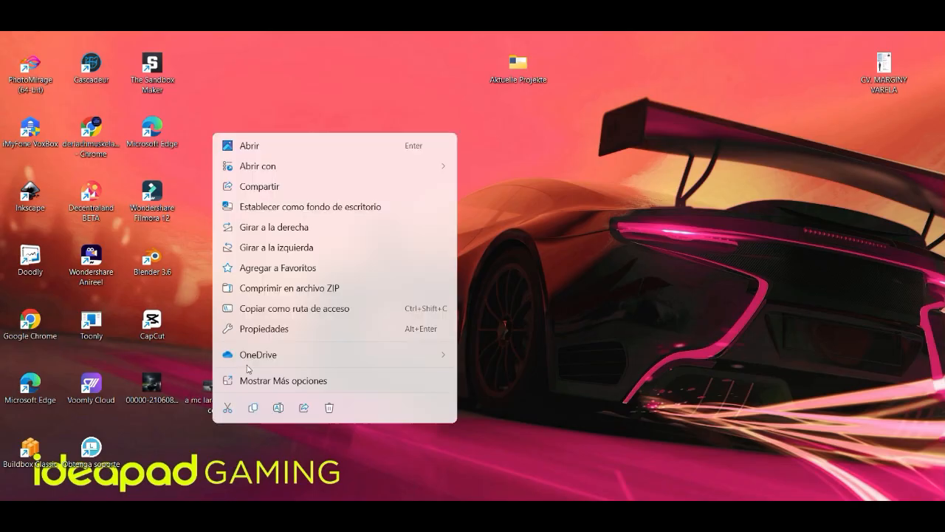
left_click(495, 214)
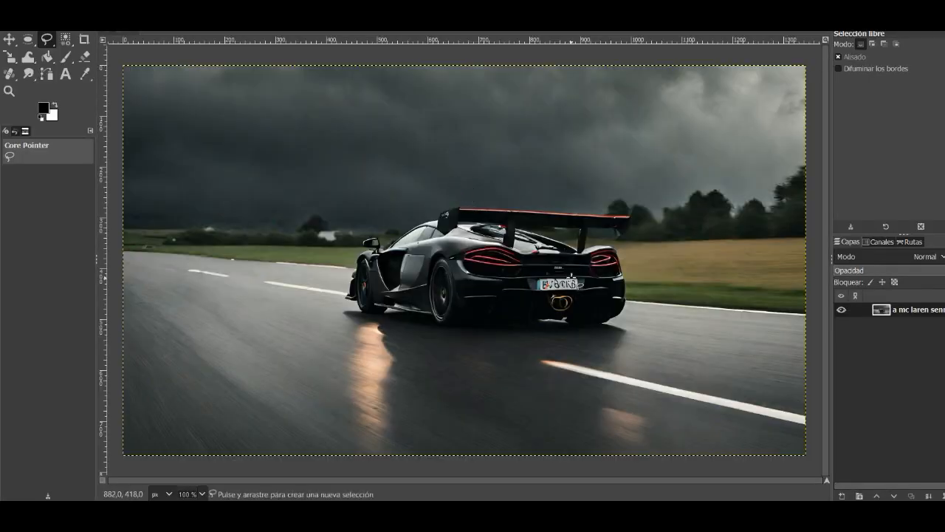
Step: Set the Paintbrush foreground colour to the dark blue-grey sampled beside the car's licence plate
scroll(575, 291, "up", 5)
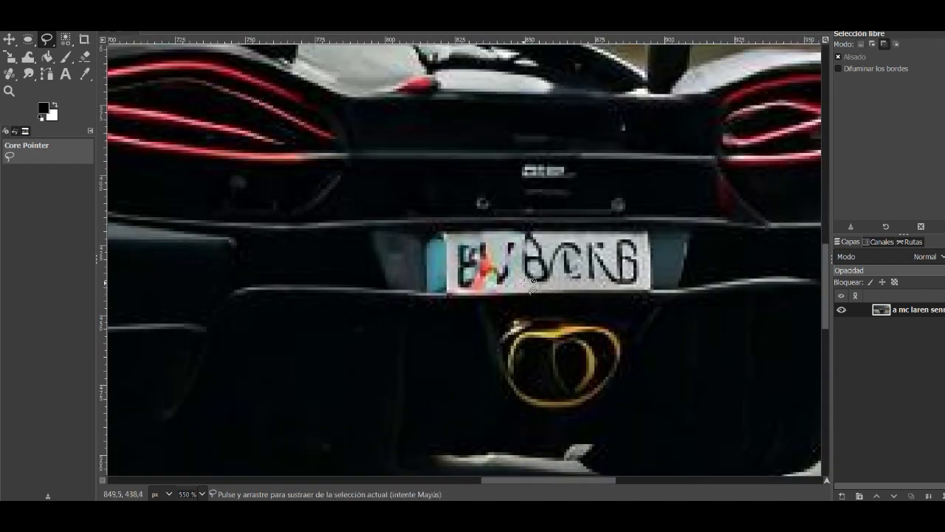
scroll(526, 284, "up", 1)
scroll(496, 242, "down", 4)
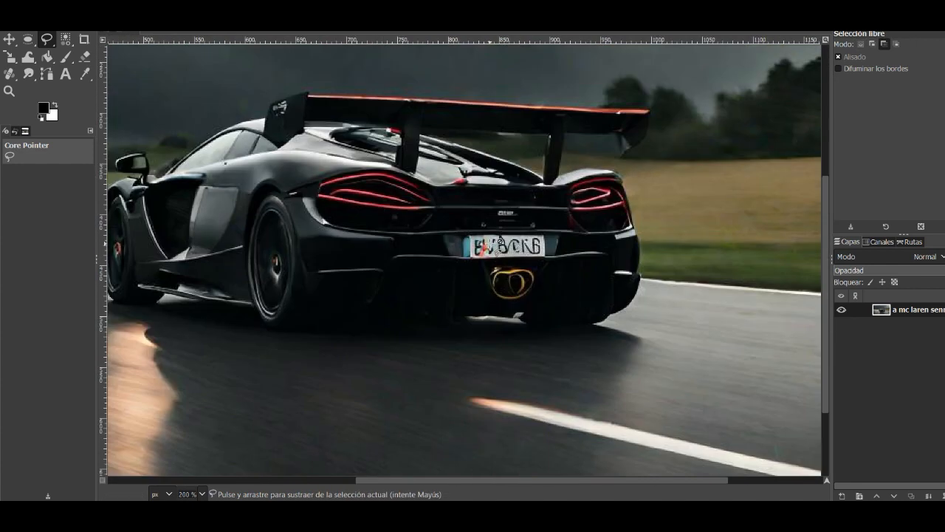
scroll(496, 242, "up", 3)
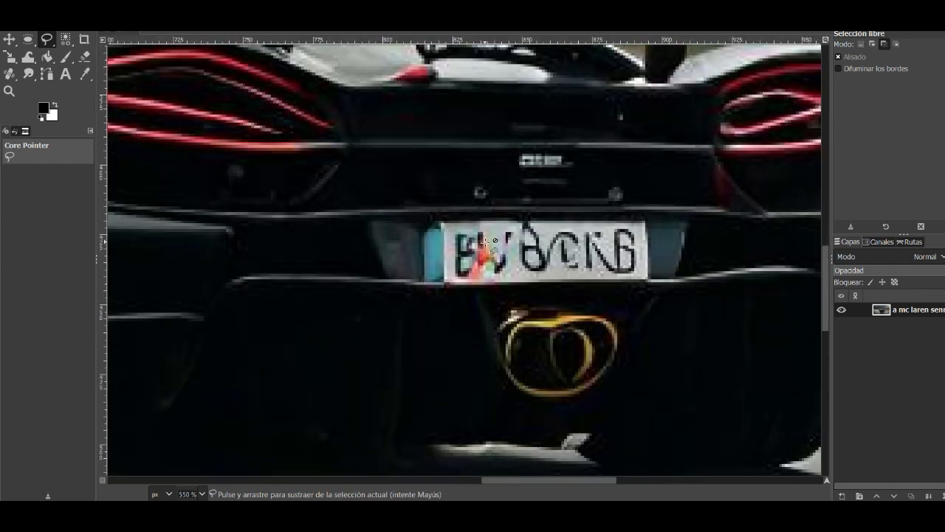
left_click(66, 59)
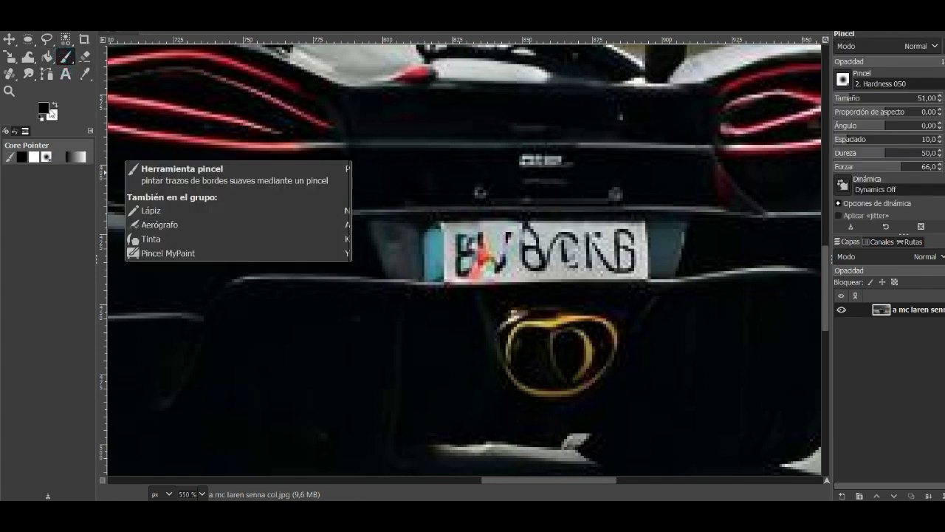
left_click(44, 108)
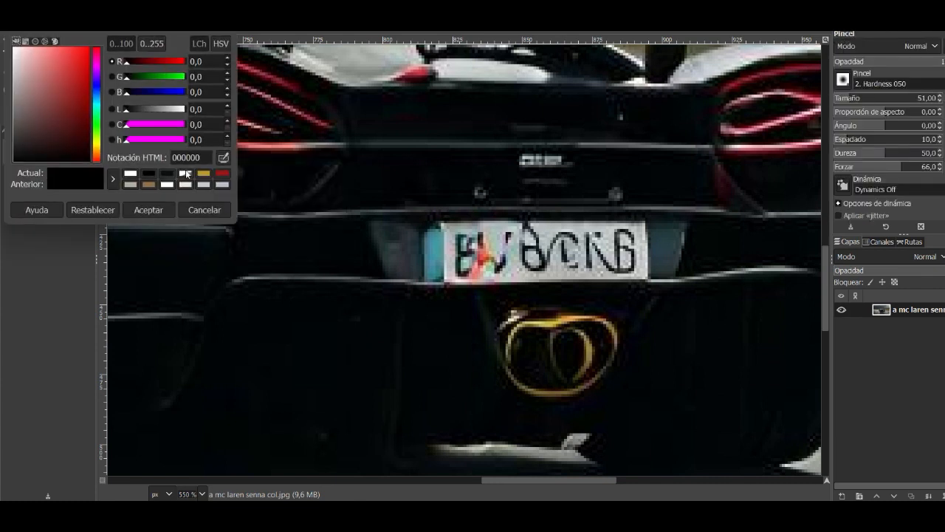
left_click(222, 157)
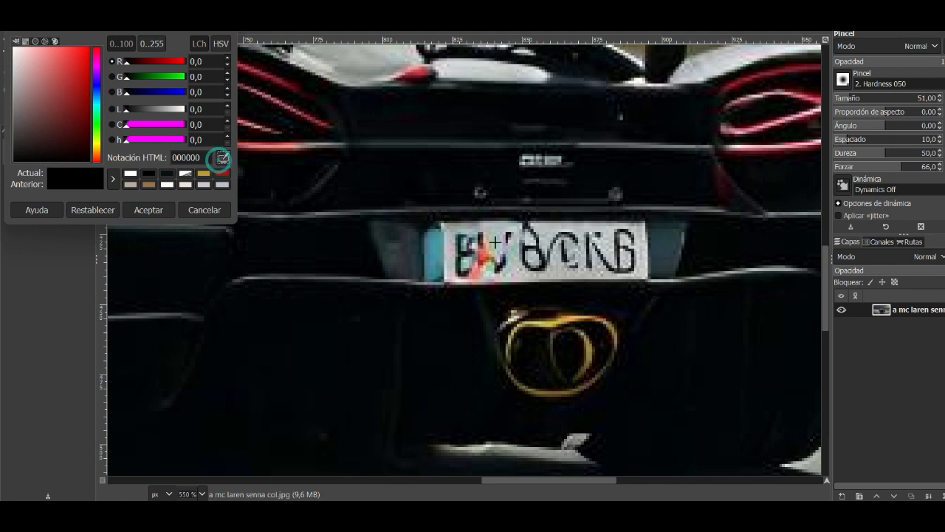
left_click(659, 245)
left_click(151, 209)
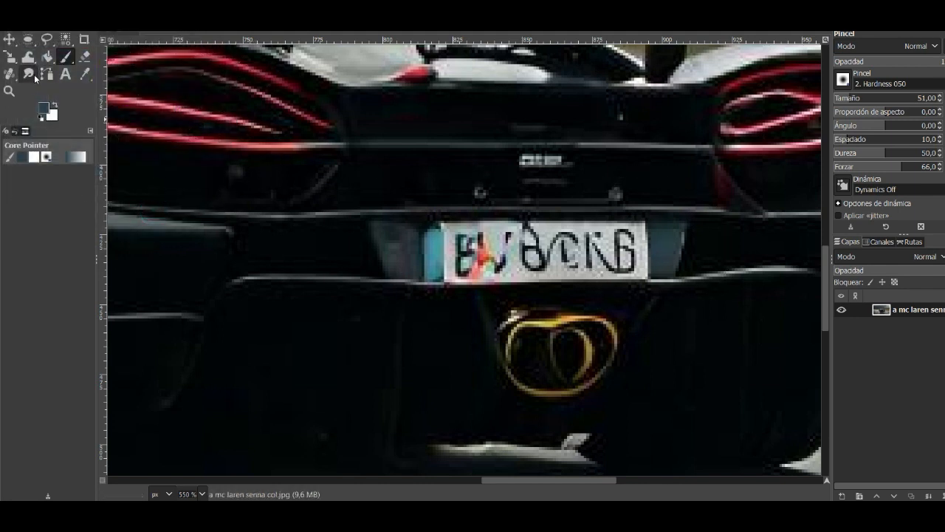
Step: Smudge away the garbled licence plate into the dark bodywork with the Smudge tool at size 14
left_click(30, 74)
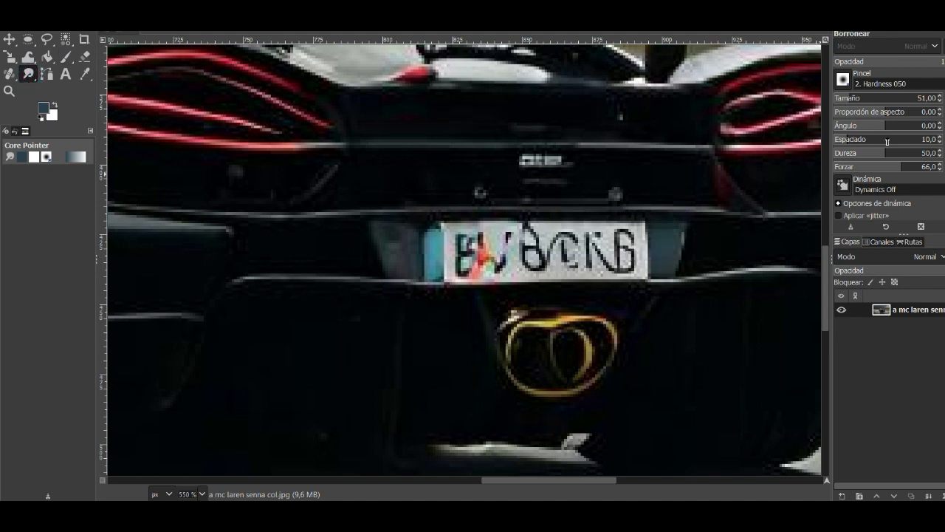
left_click(851, 98)
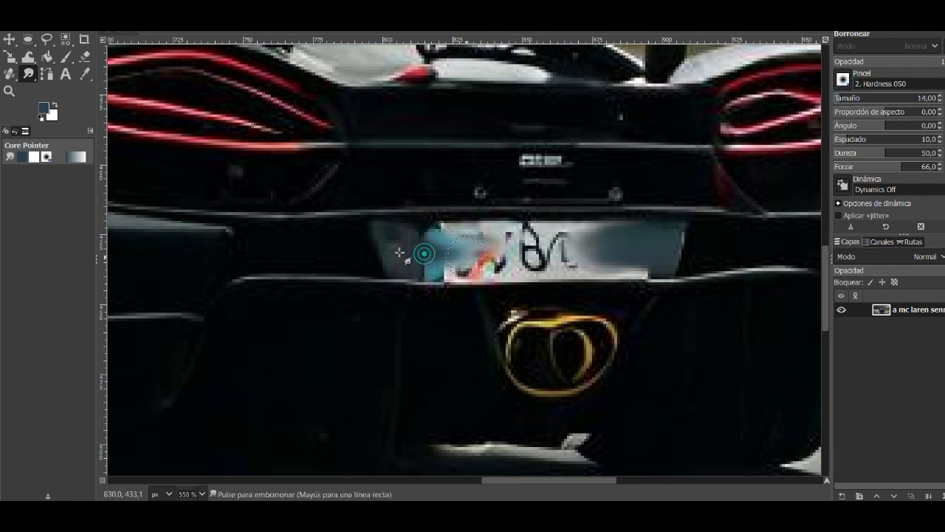
left_click_drag(401, 251, 572, 247)
left_click_drag(687, 245, 531, 247)
left_click_drag(739, 241, 547, 235)
left_click_drag(683, 247, 590, 251)
mouse_move(390, 254)
left_mouse_down()
mouse_move(428, 228)
mouse_move(430, 243)
mouse_move(512, 227)
mouse_move(392, 261)
mouse_move(480, 270)
mouse_move(472, 239)
mouse_move(485, 224)
mouse_move(451, 257)
mouse_move(517, 272)
mouse_move(525, 233)
mouse_move(521, 267)
mouse_move(547, 242)
mouse_move(477, 227)
mouse_move(572, 235)
mouse_move(575, 270)
mouse_move(542, 258)
left_mouse_up()
scroll(480, 269, "up", 1)
mouse_move(413, 276)
left_mouse_down()
mouse_move(631, 273)
mouse_move(525, 249)
mouse_move(582, 276)
mouse_move(494, 278)
mouse_move(622, 298)
left_mouse_up()
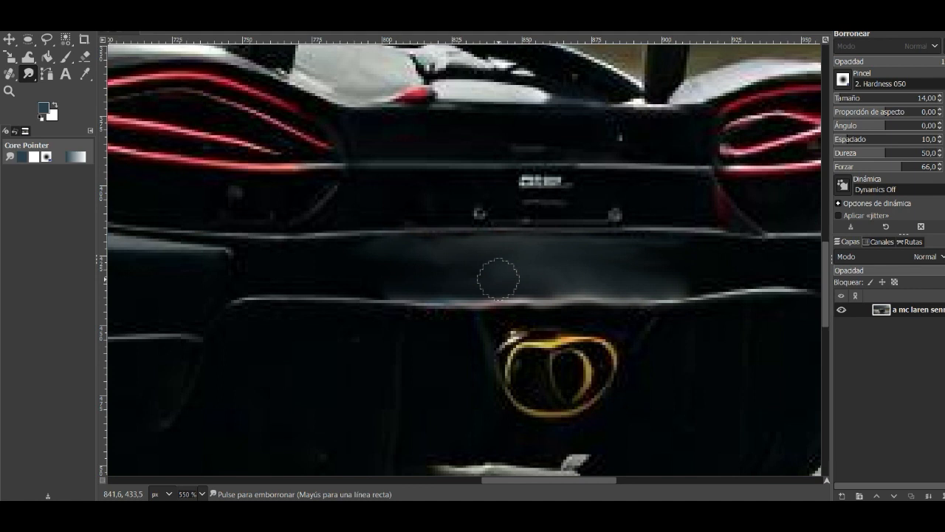
Step: Export the retouched image to the Desktop as "a mc laren senna col1.png"
key("alt+a")
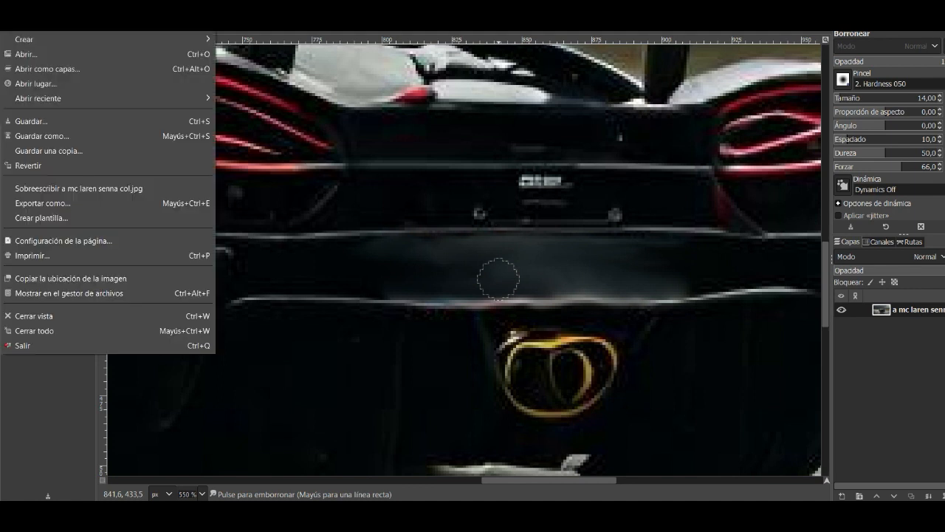
left_click(64, 203)
left_click(330, 90)
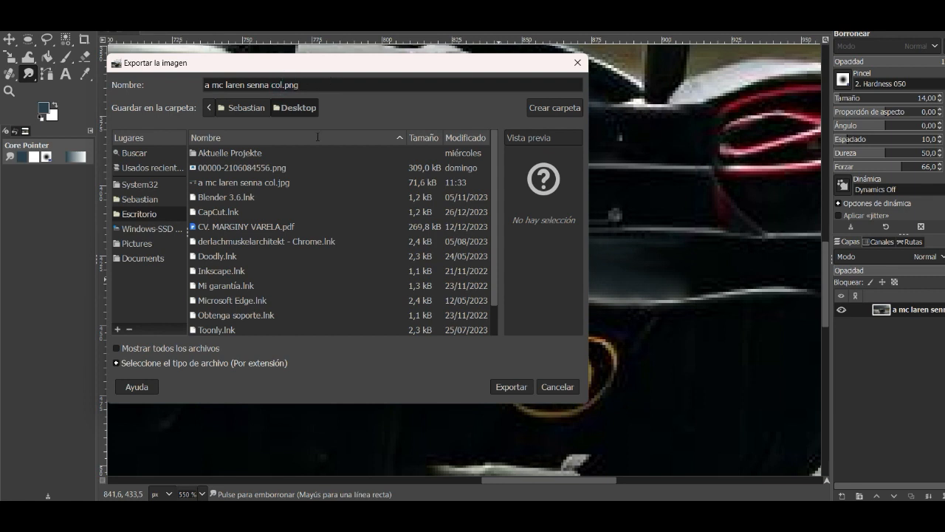
type("1")
left_click(511, 386)
left_click(542, 399)
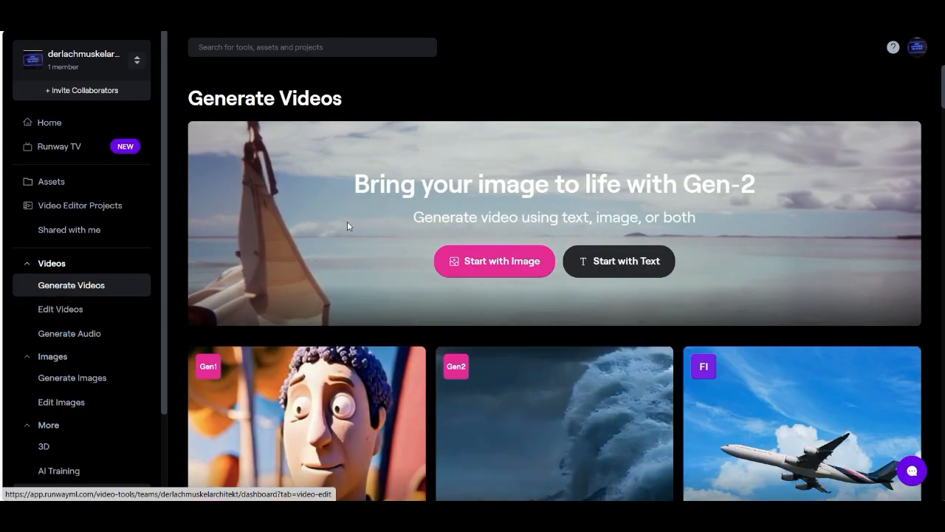
Step: Switch to Runway and load "a mc laren senna col1.png" from the Desktop as the Text/Image to Video start image
scroll(347, 221, "down", 2)
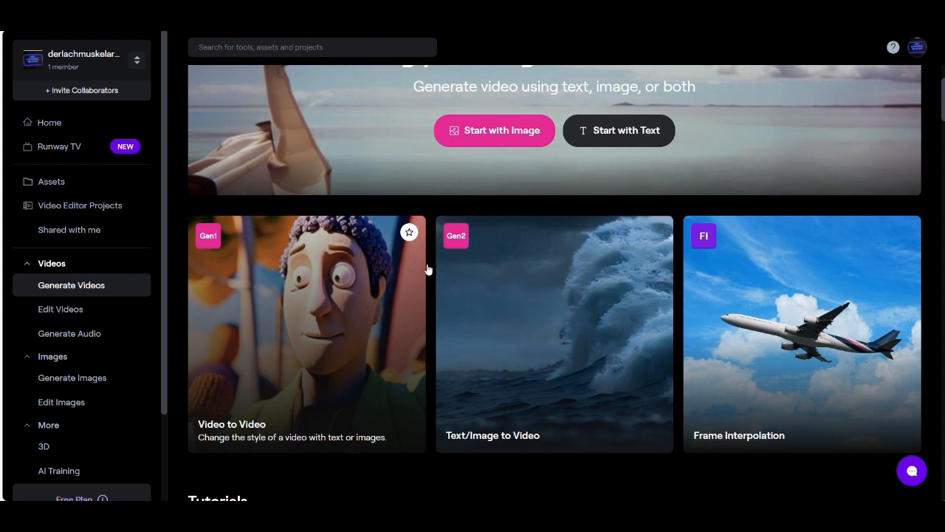
left_click(510, 299)
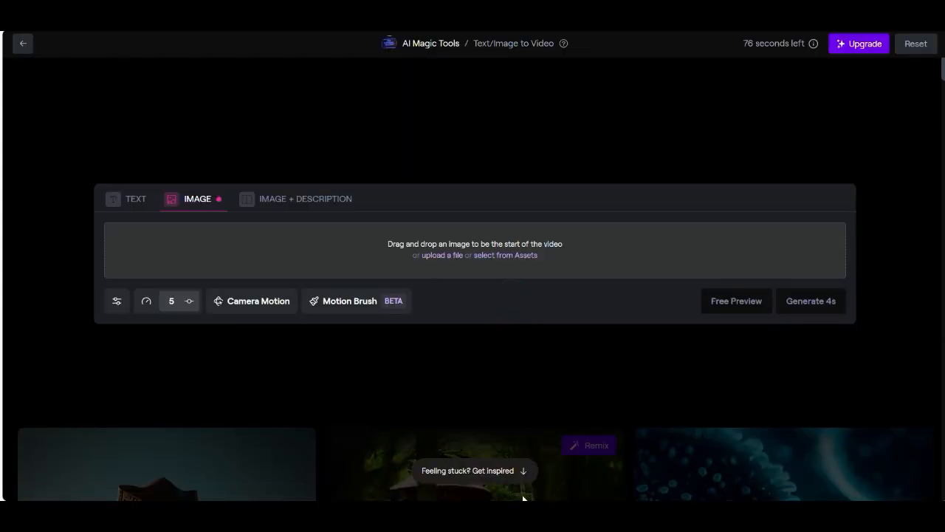
left_click(544, 516)
scroll(588, 335, "down", 3)
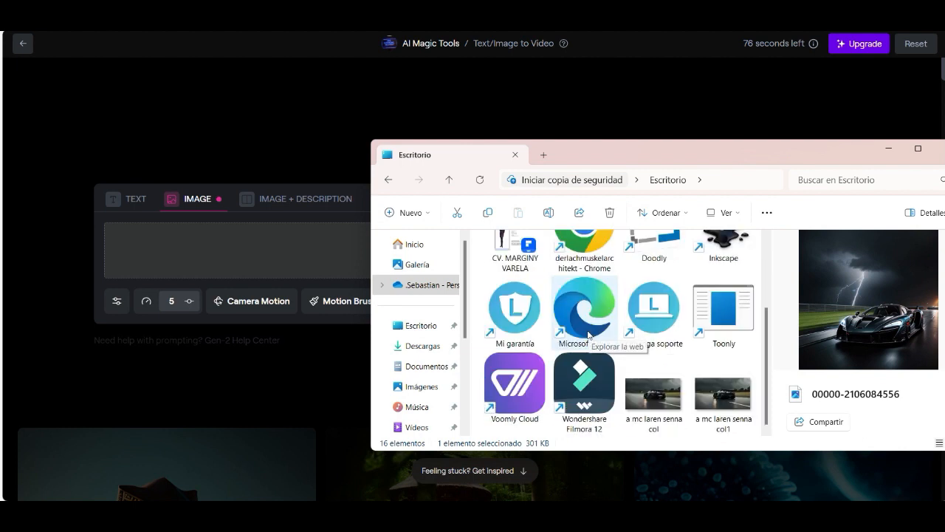
left_click(654, 393)
left_click(717, 400)
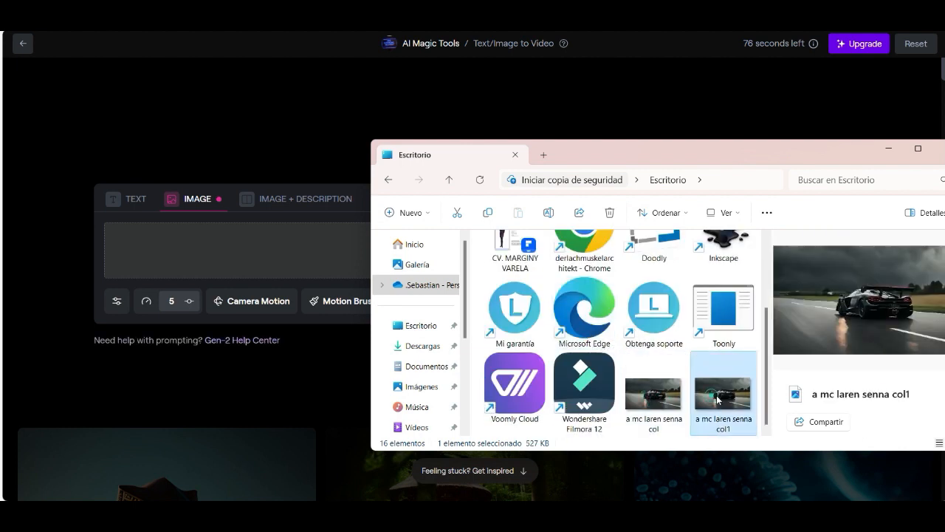
left_click(654, 393)
left_click(718, 399)
left_click_drag(717, 399, 307, 276)
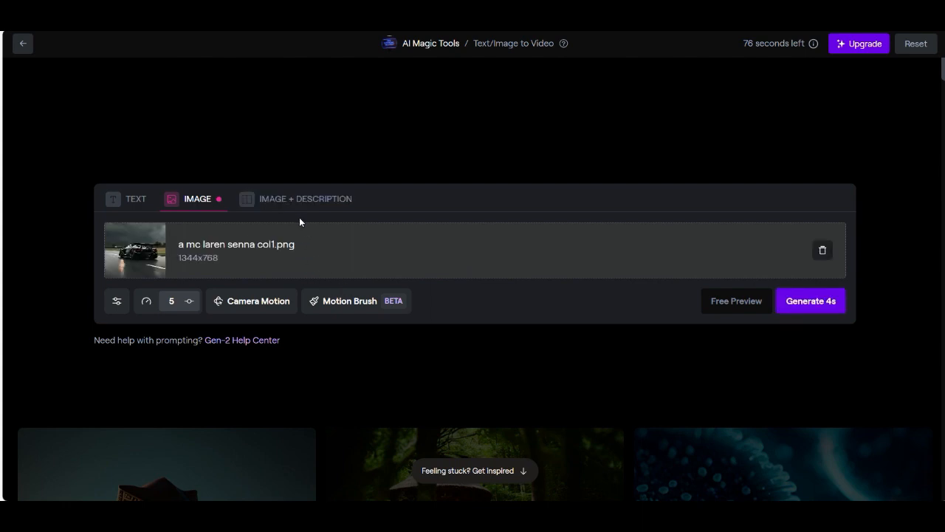
Step: Generate a 4-second video from the image with the description "mc laren senna is driving in a thunderstorm" and play it
left_click(136, 202)
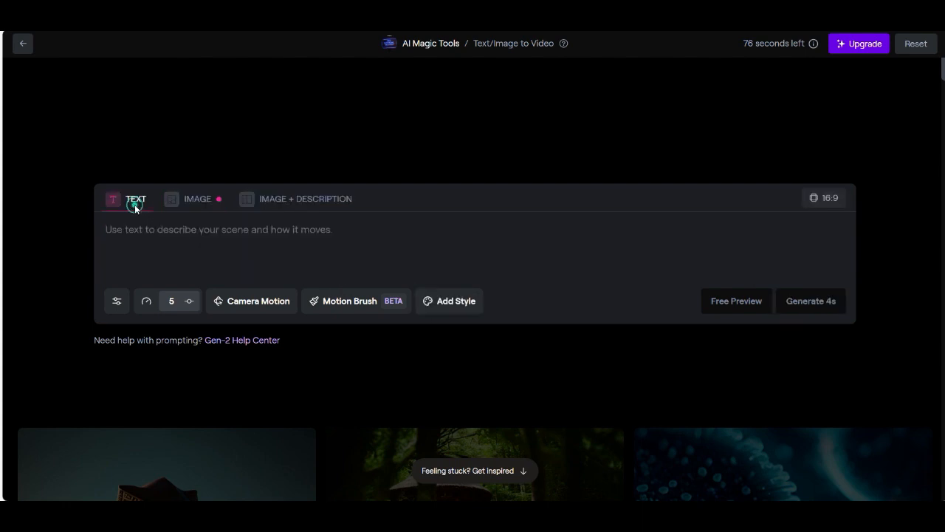
left_click(266, 201)
type("m")
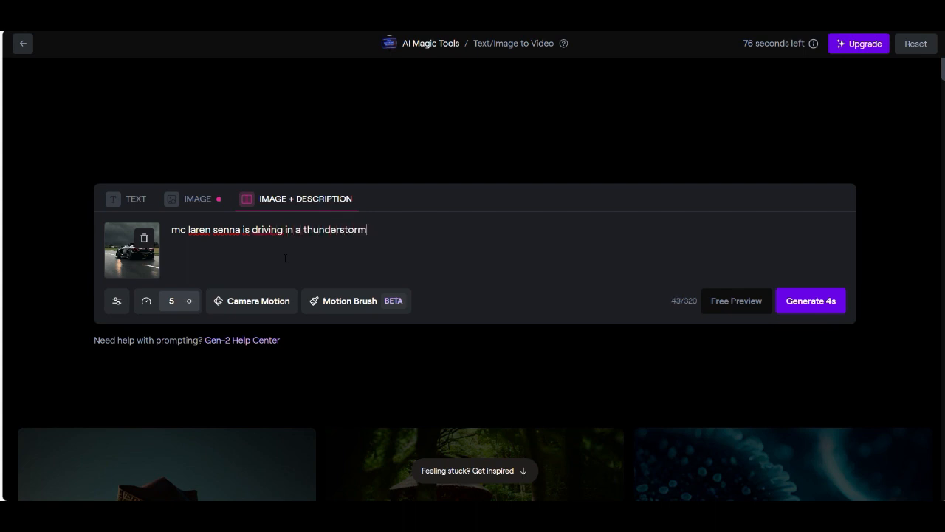
left_click(818, 301)
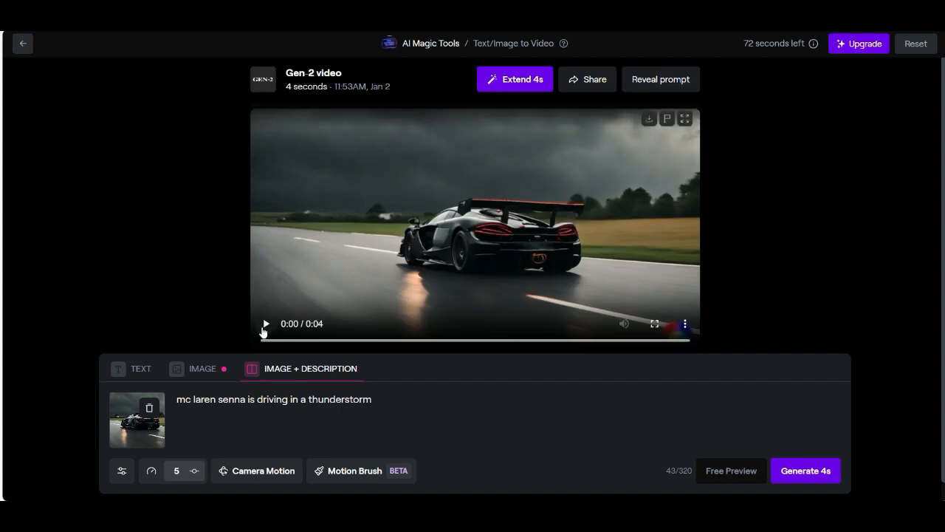
left_click(265, 325)
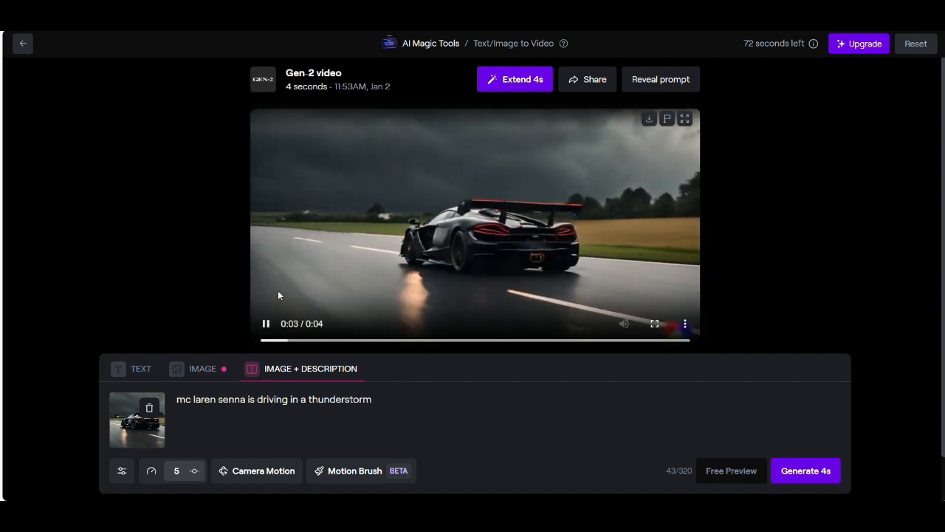
Step: Extend the generated video by 4 seconds with a horizontal camera motion of 10.0 and download the second clip in the list
left_click(503, 84)
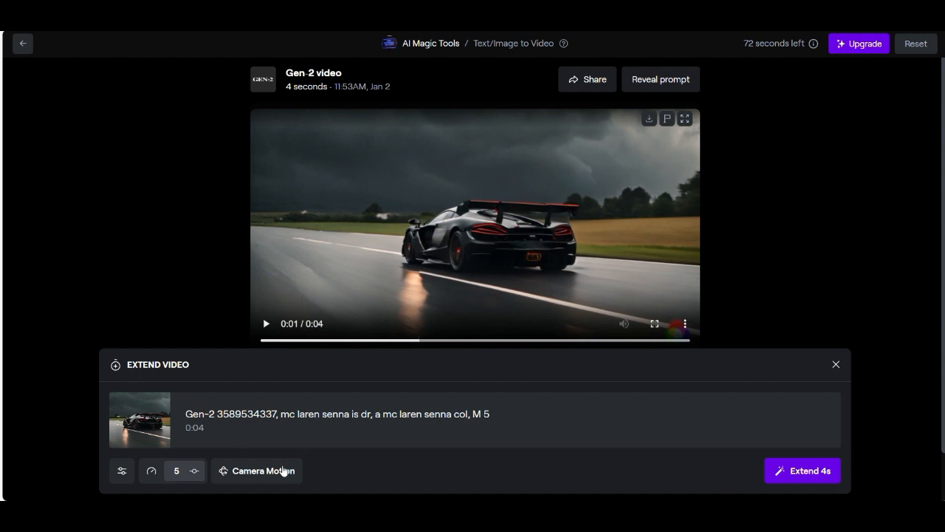
left_click(275, 473)
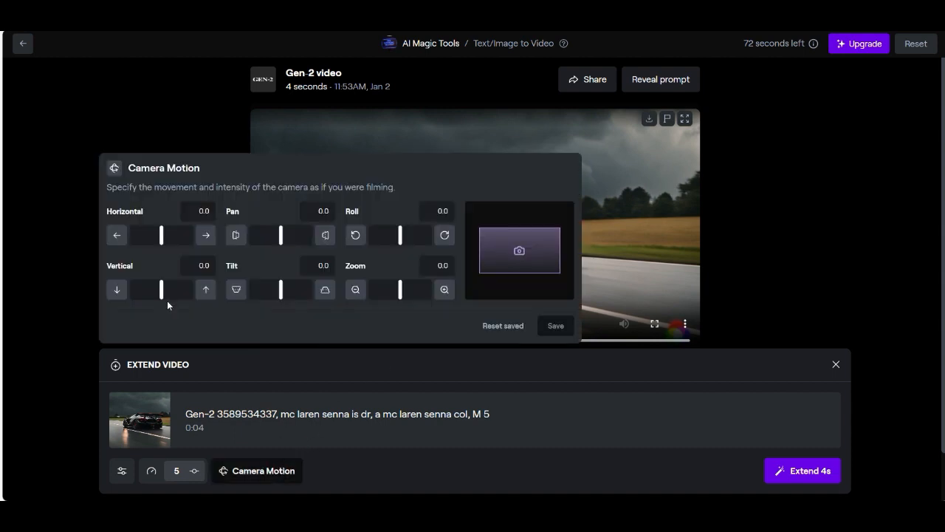
left_click_drag(161, 236, 200, 262)
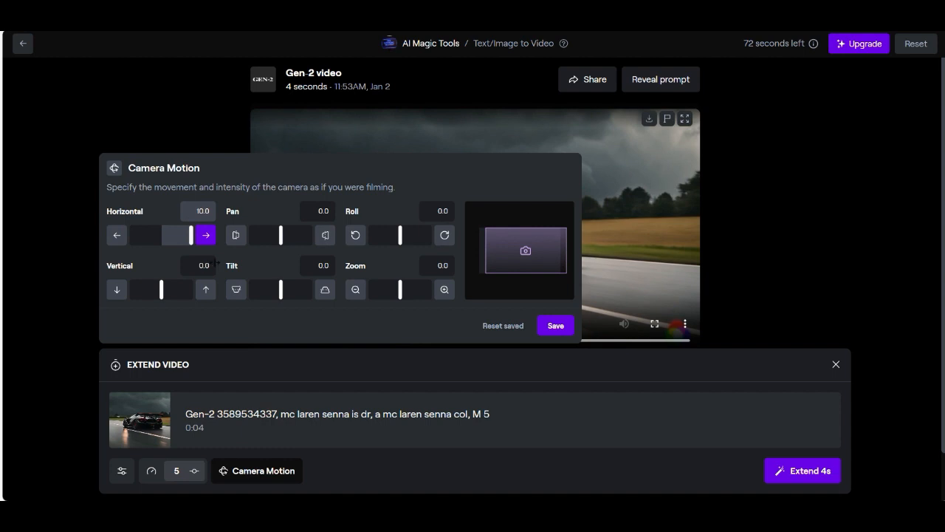
left_click(552, 325)
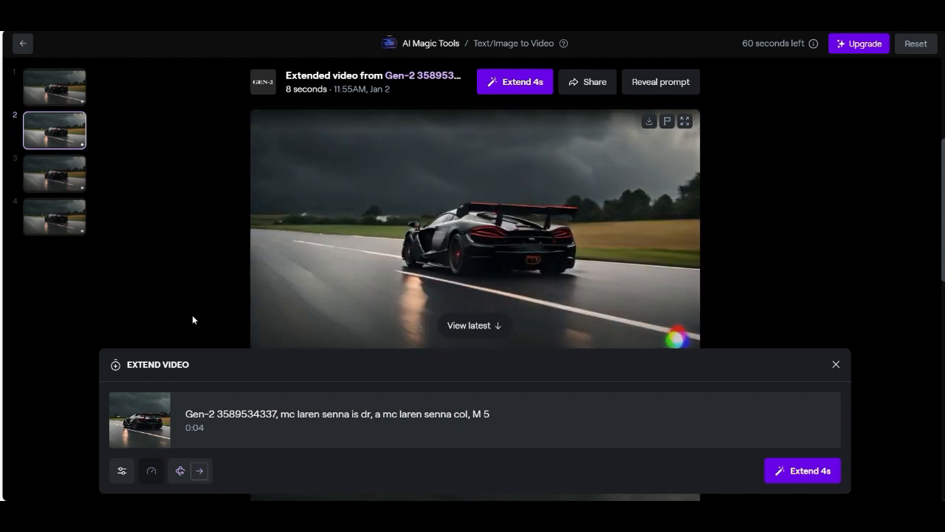
mouse_move(299, 311)
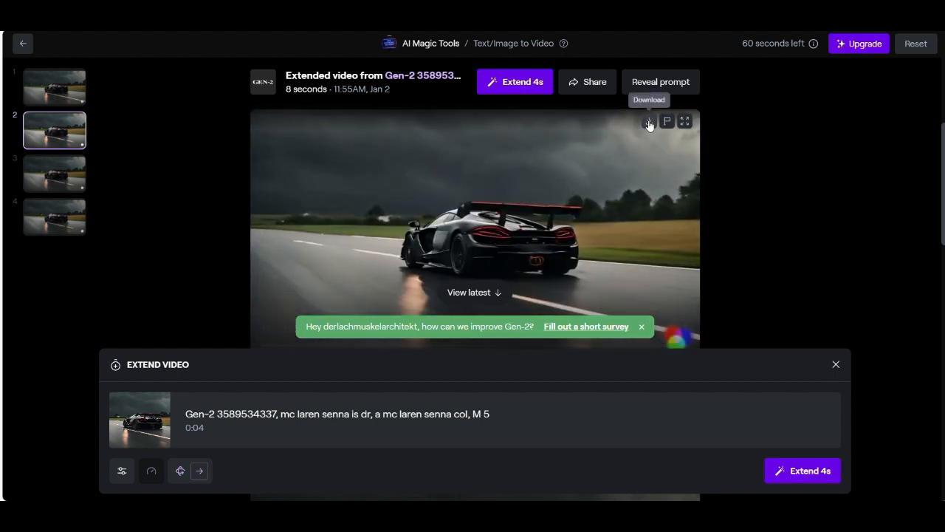
left_click(648, 122)
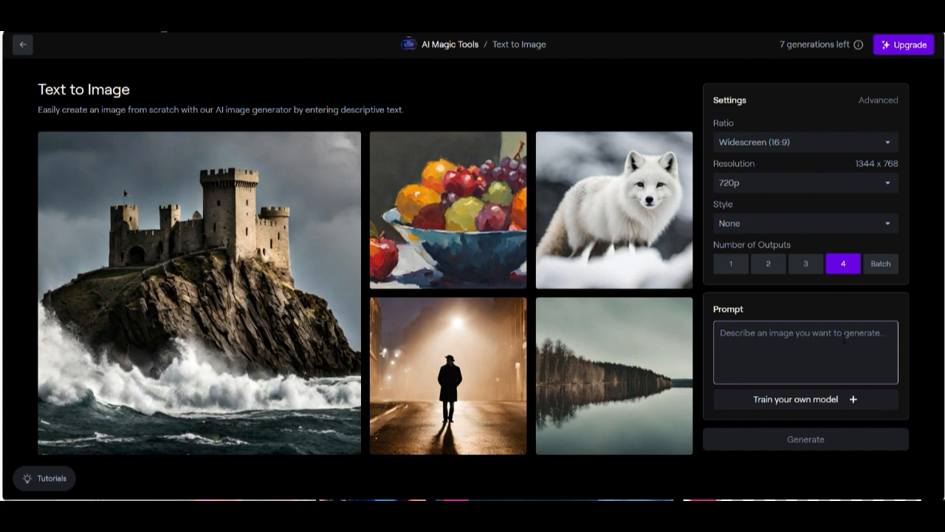
Step: Generate four Text to Image pictures from "a portraitshot from a good looking guy who is standing in front of a black mc laren senna, with dark clouds"
type("a")
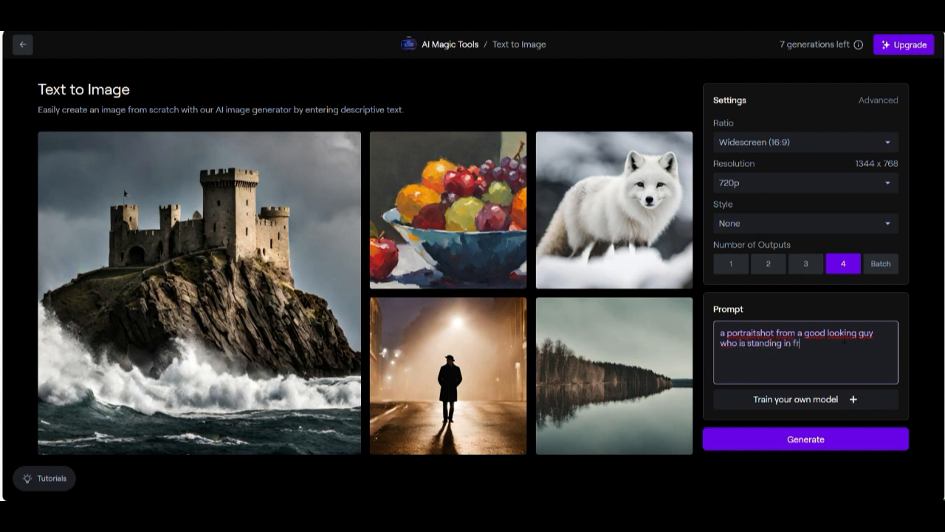
type("a black mc laren")
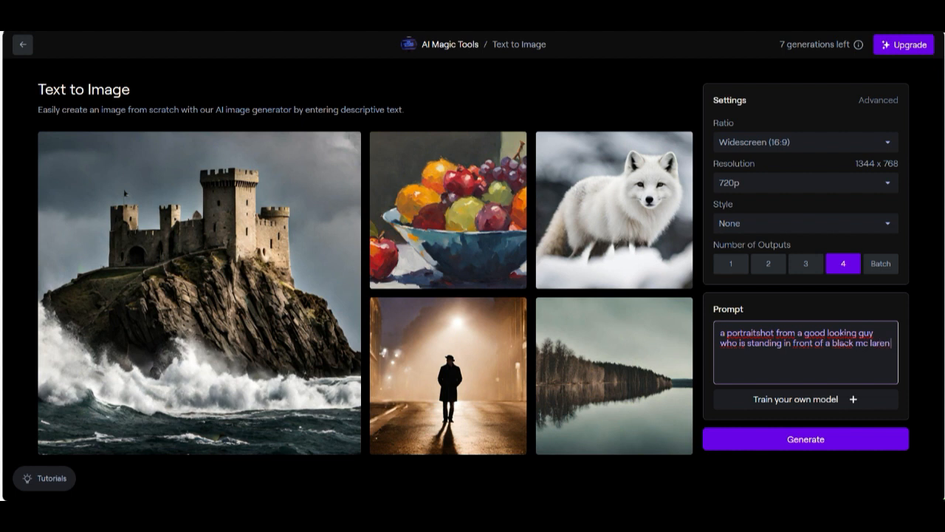
type(" senna, with dark clouds")
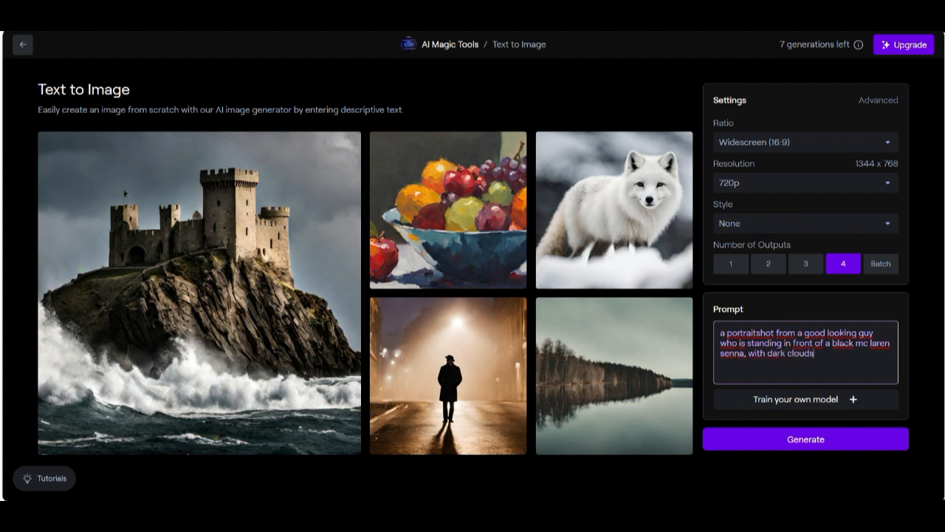
left_click(812, 447)
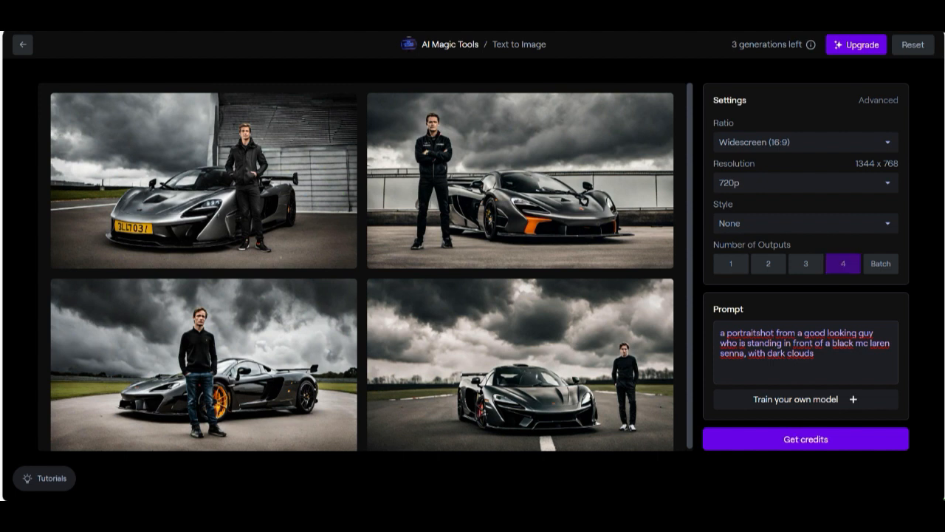
Step: Enlarge the fourth generated image, with the man standing beside the black car, and download it
left_click(526, 345)
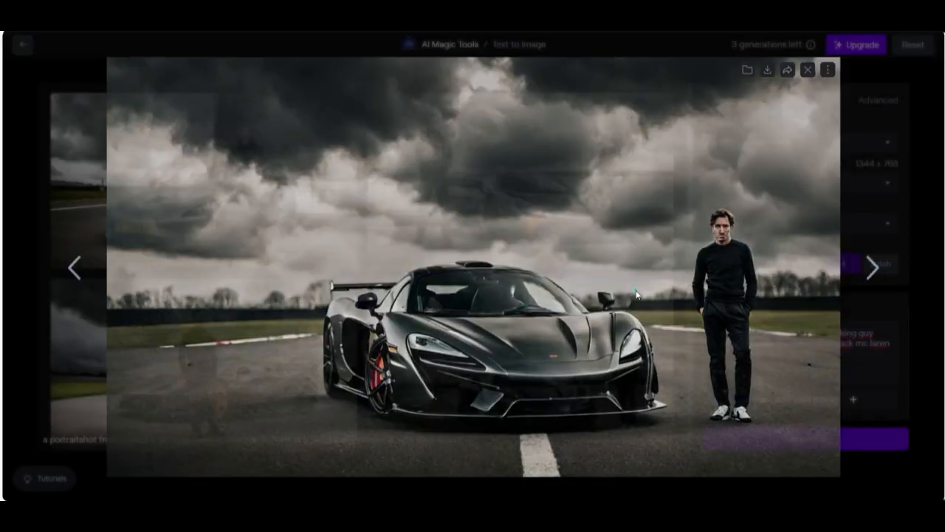
left_click(640, 290)
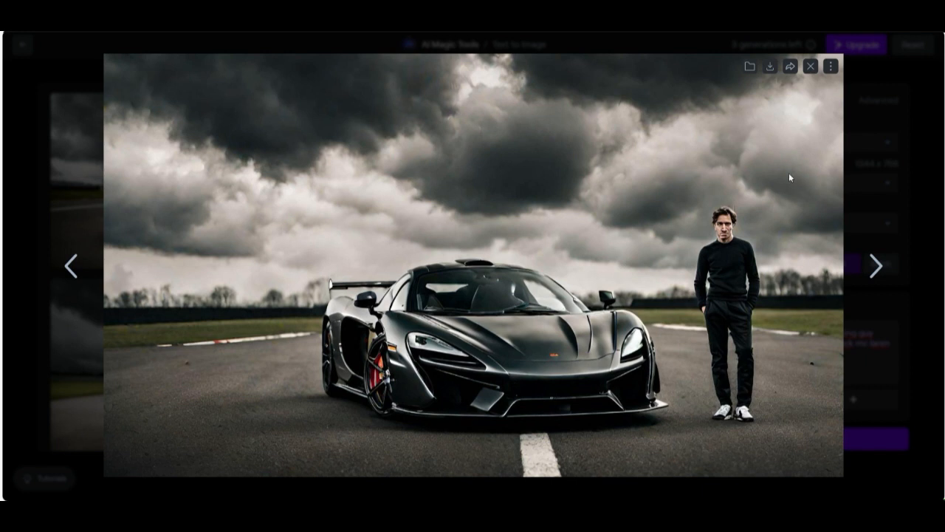
left_click(770, 72)
left_click(833, 66)
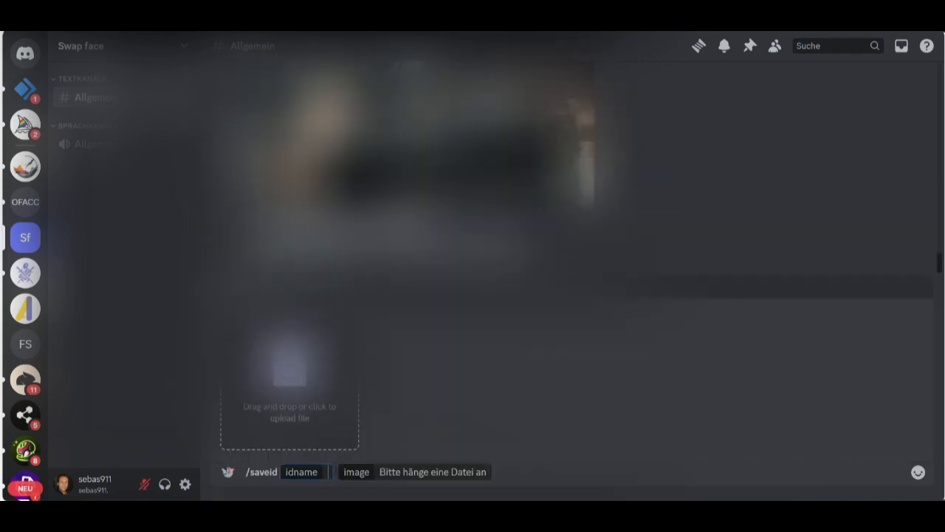
Step: Save the portrait photo a27.jpg as a face identity with the idname "me" using the /saveid command
type("me")
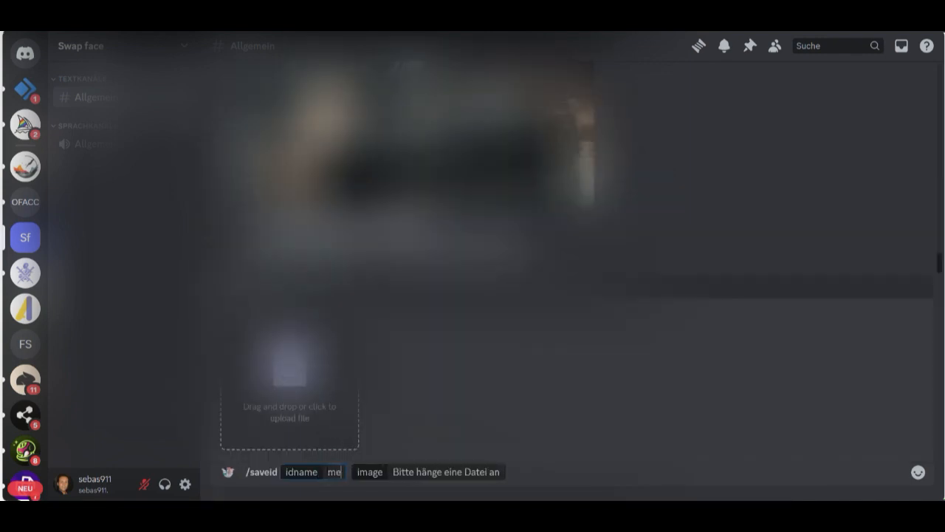
left_click(313, 362)
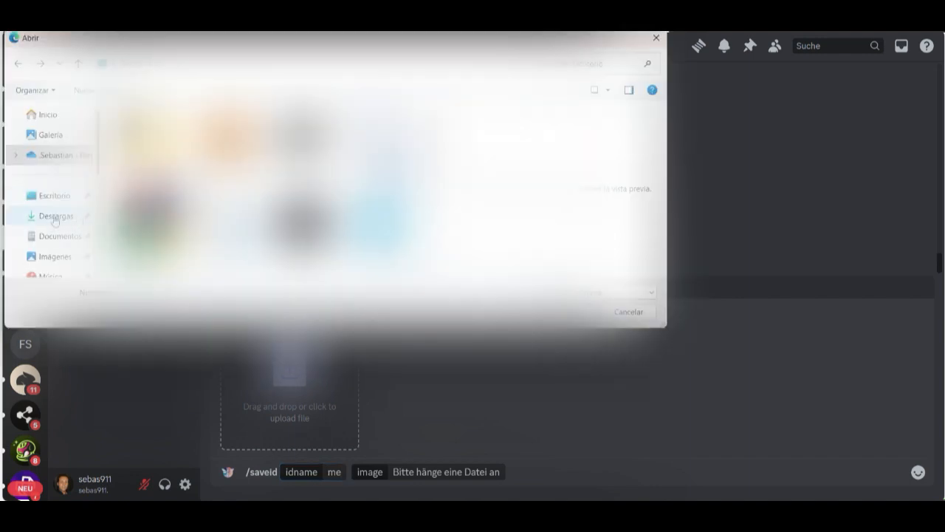
scroll(55, 221, "down", 2)
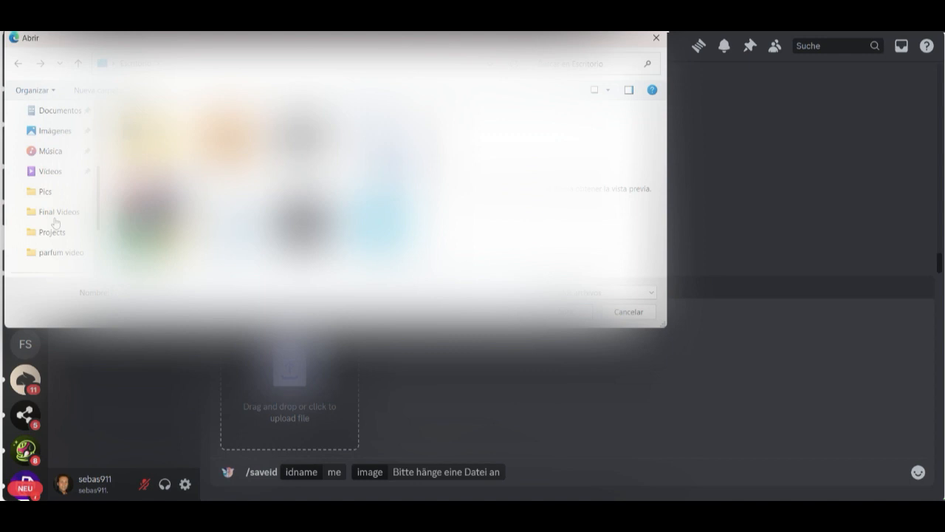
scroll(55, 222, "up", 2)
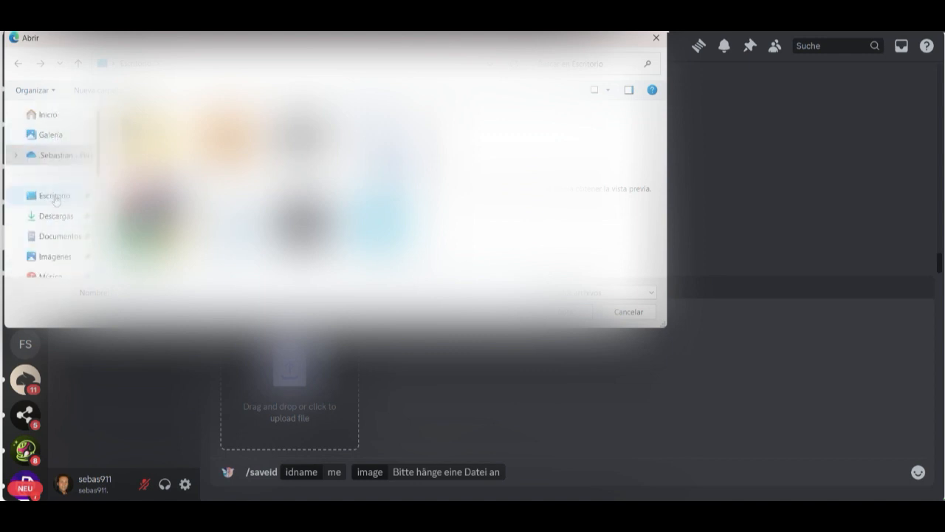
double_click(230, 220)
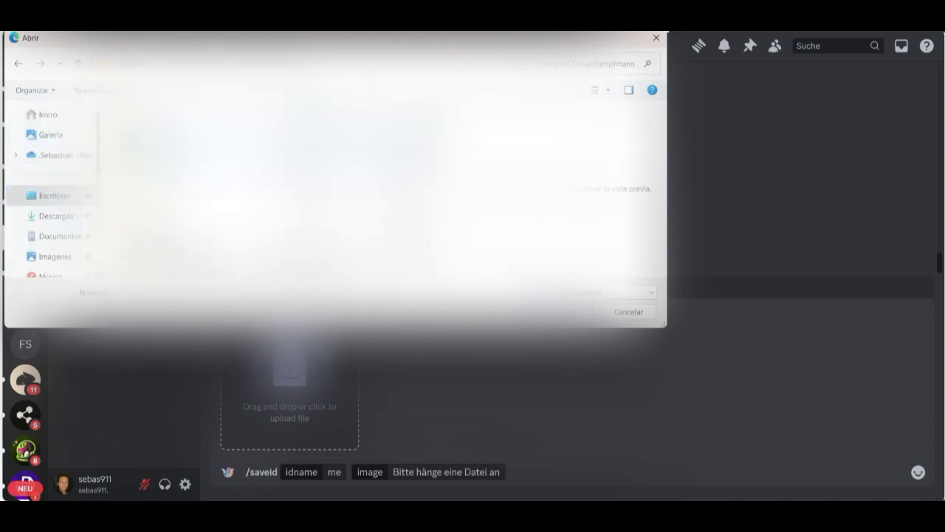
double_click(170, 144)
scroll(295, 177, "down", 5)
left_click(303, 159)
key("Return")
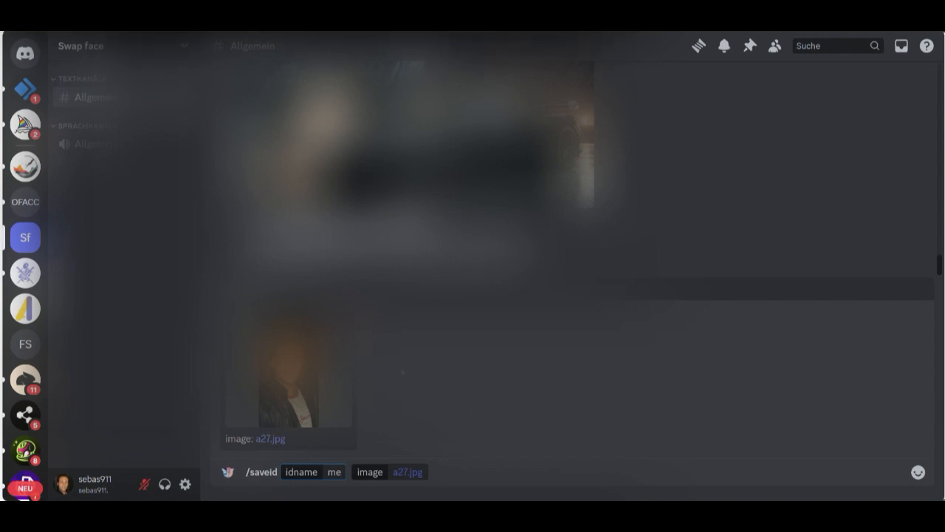
key("Return")
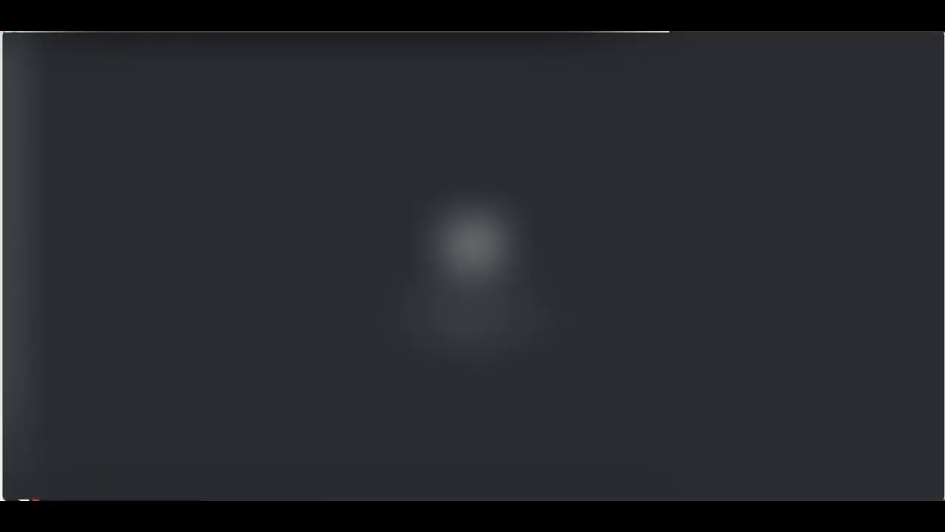
Step: Apply the identity "me" to the downloaded image "a portraitshot from.jpg" with the /swapid command
type("/")
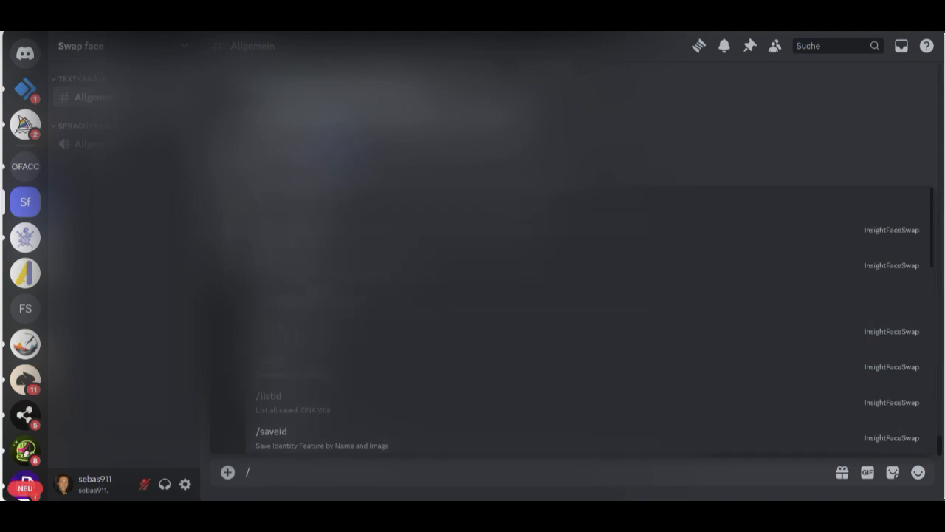
left_click(324, 231)
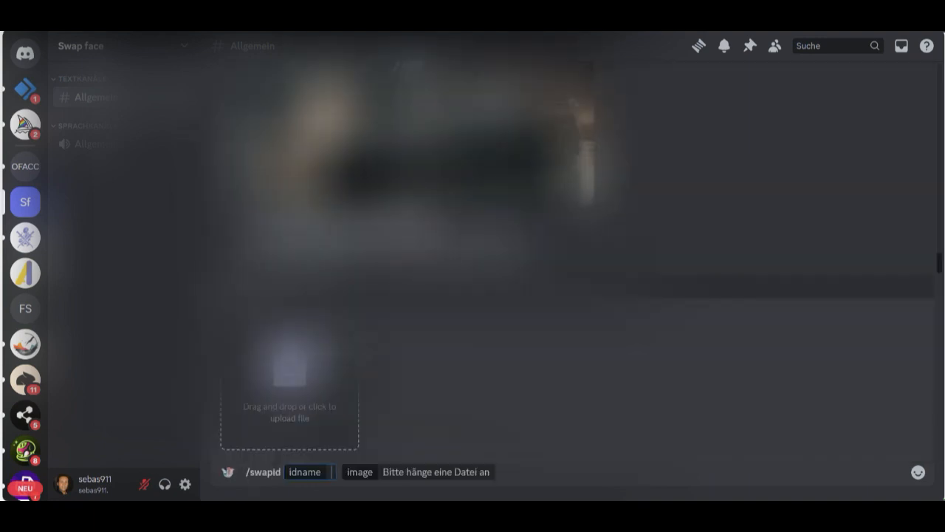
type("me")
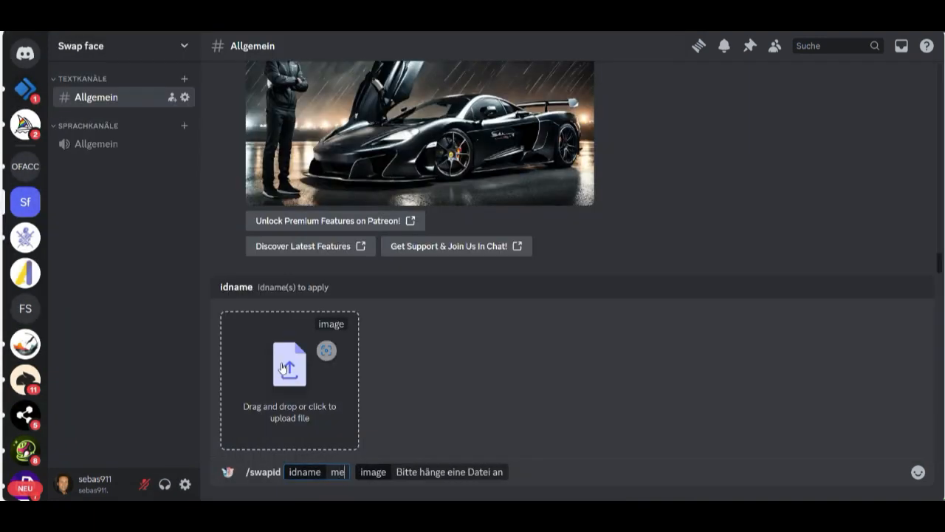
mouse_move(515, 516)
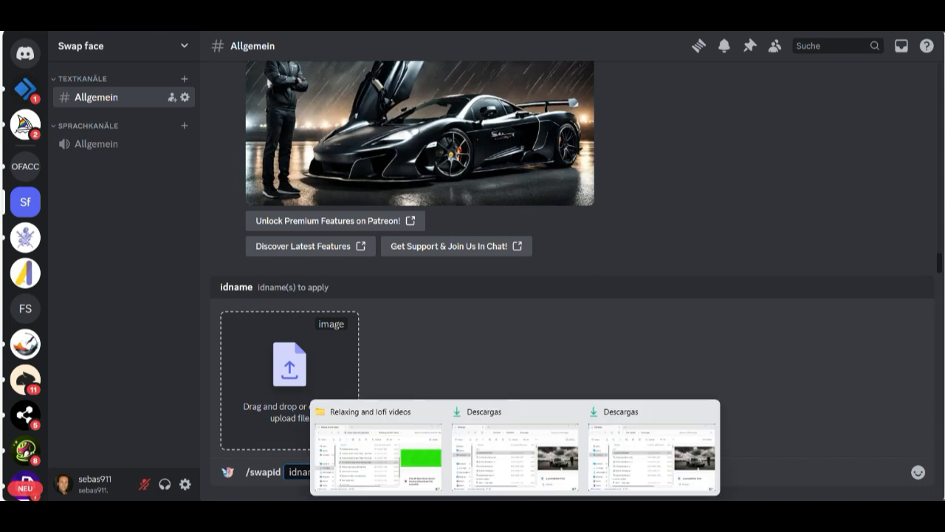
left_click(629, 467)
left_click_drag(534, 250, 216, 399)
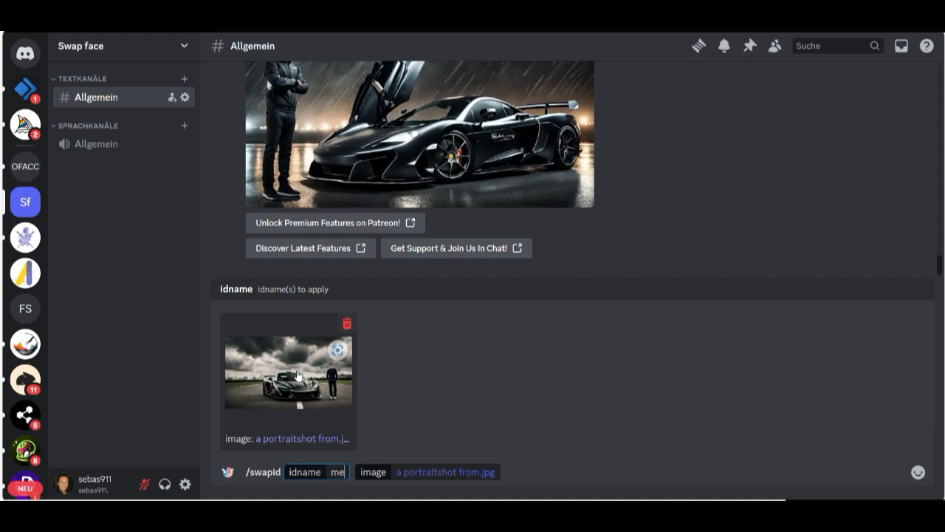
key("Return")
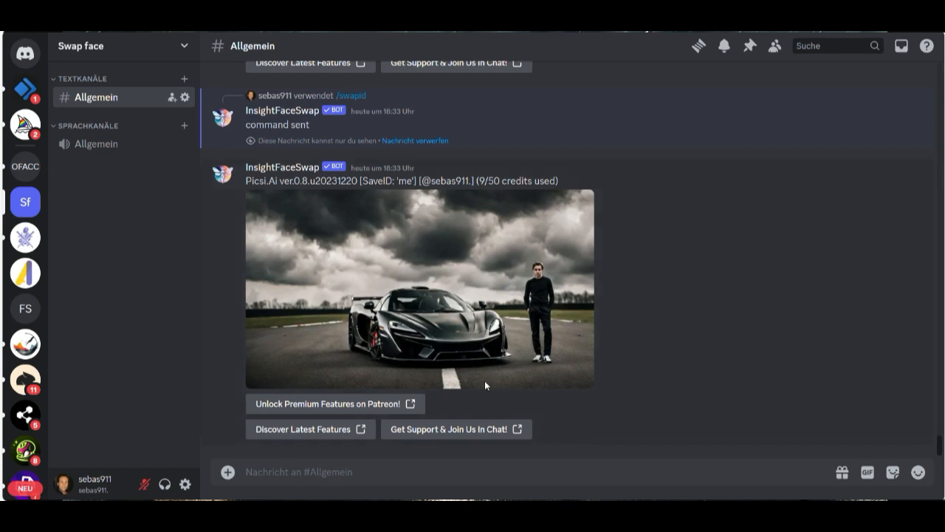
Step: Open the face-swapped picture of the man beside the black car at full size in the browser and inspect it
left_click(544, 296)
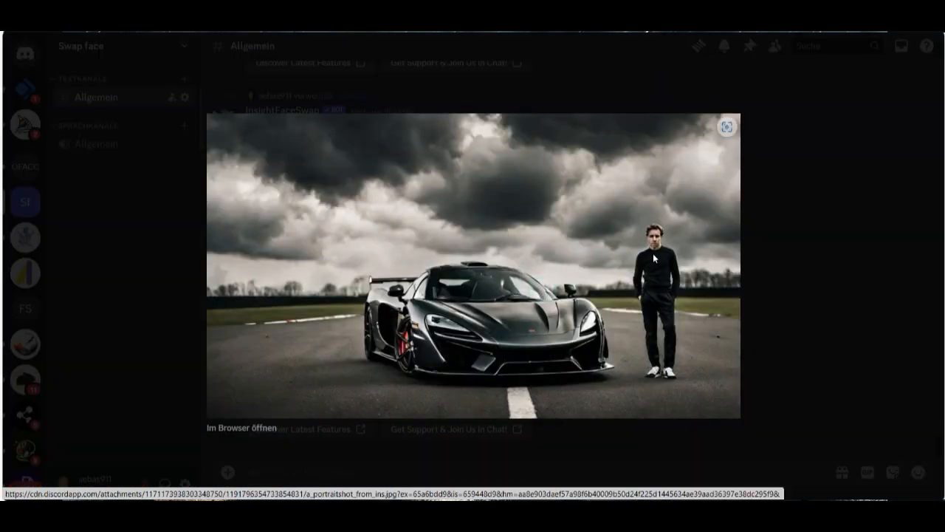
left_click(232, 428)
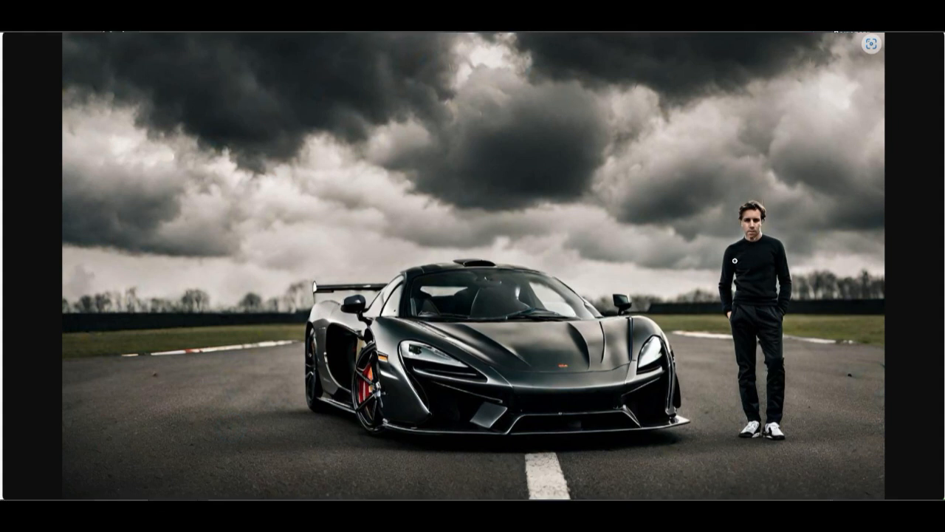
left_click(881, 127)
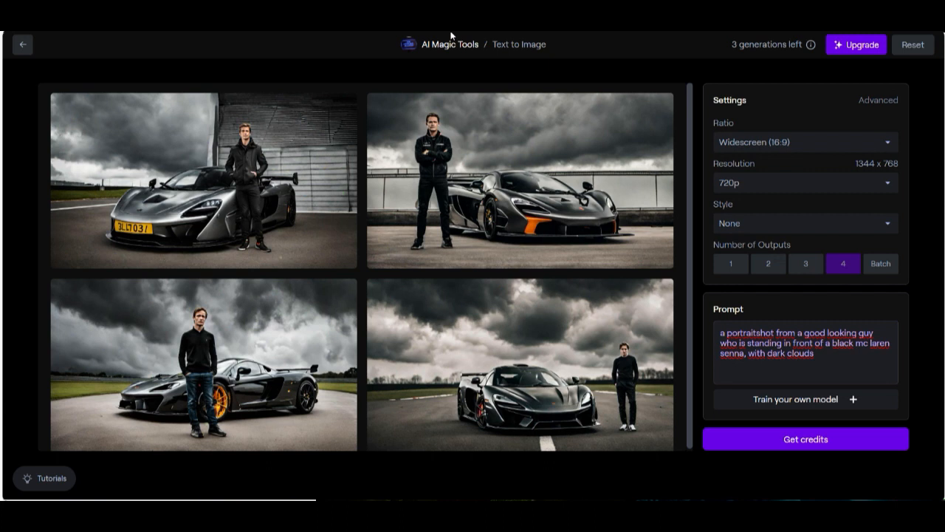
Step: In Runway, enlarge the second generated image, with the man crossing his arms, download it and show the file in the refreshed downloads folder
left_click(514, 176)
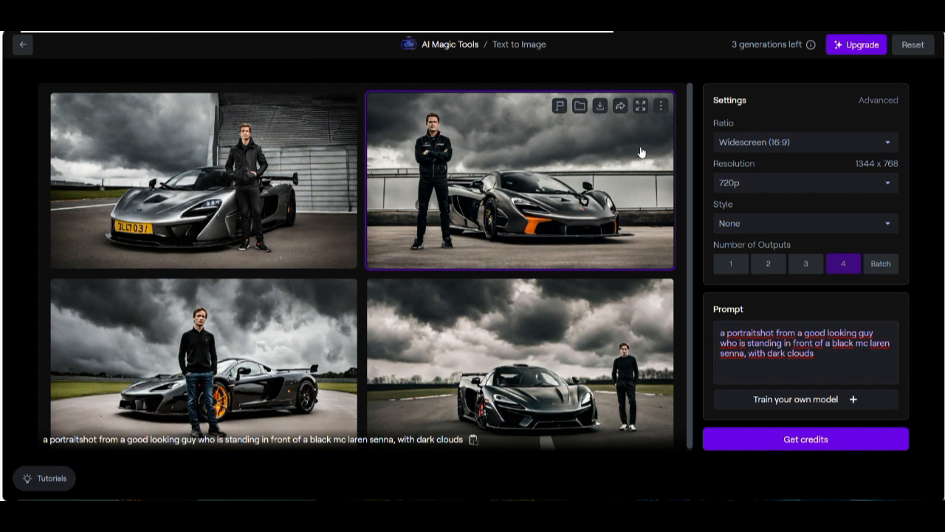
left_click(641, 105)
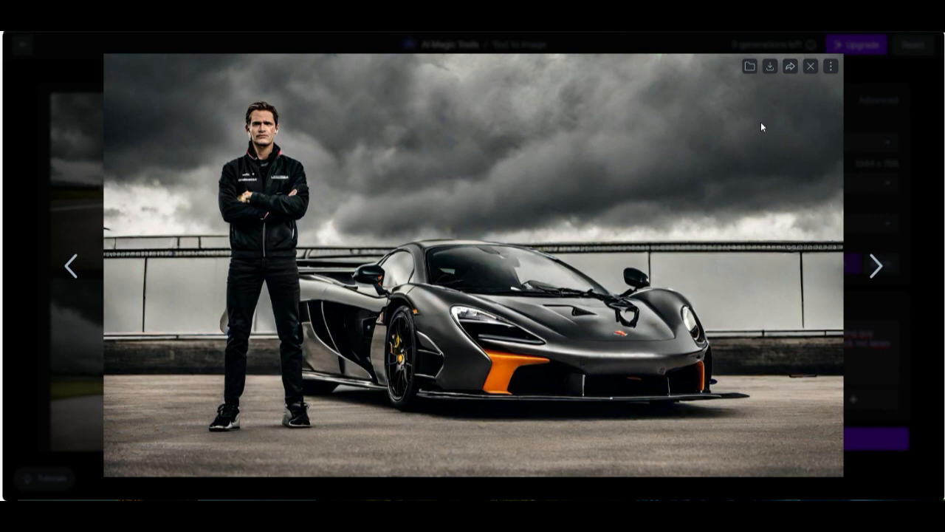
left_click(768, 67)
mouse_move(790, 73)
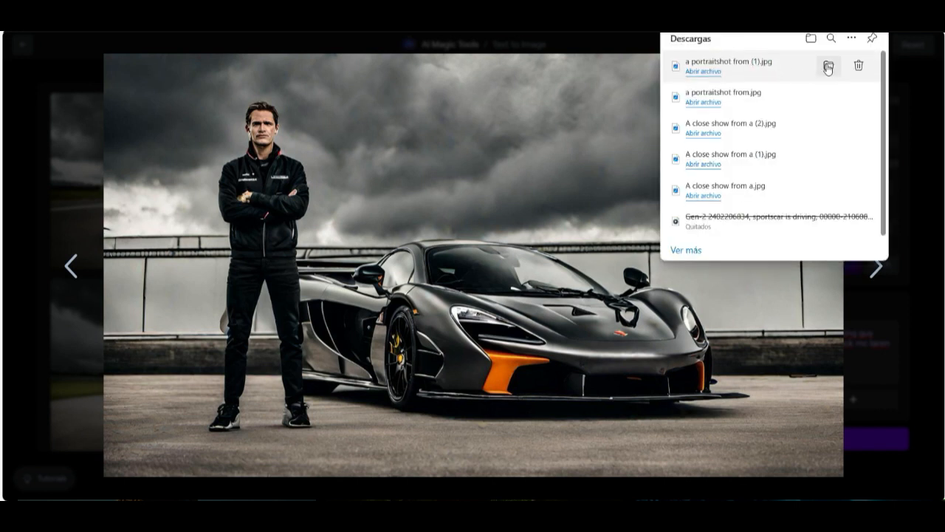
left_click(828, 68)
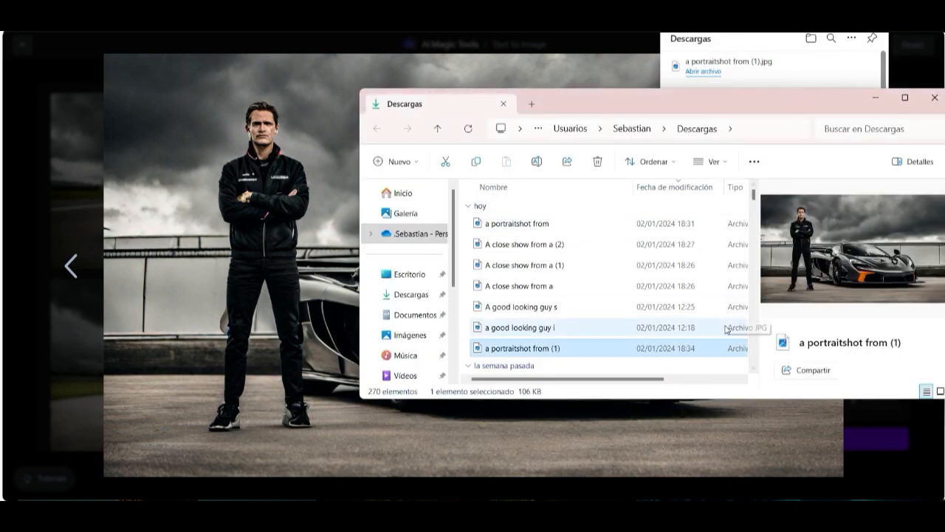
left_click(468, 129)
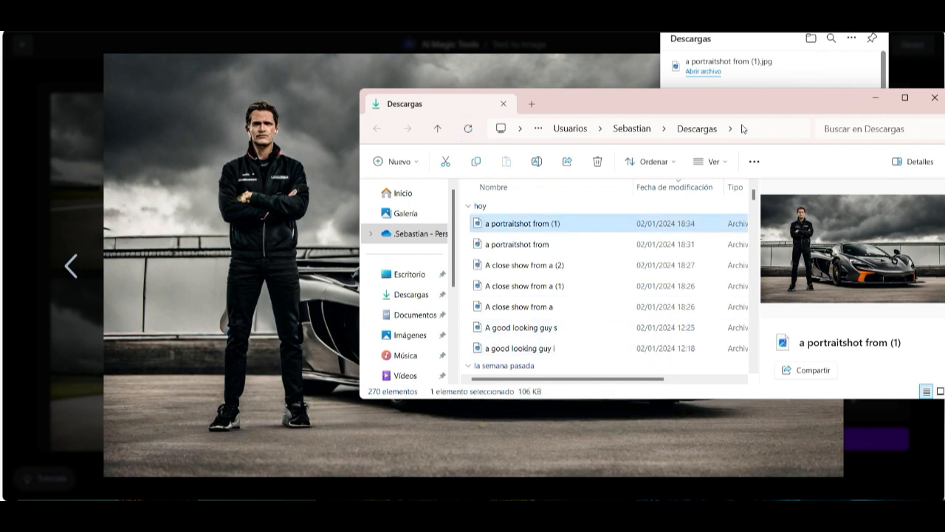
left_click_drag(749, 102, 611, 183)
mouse_move(826, 98)
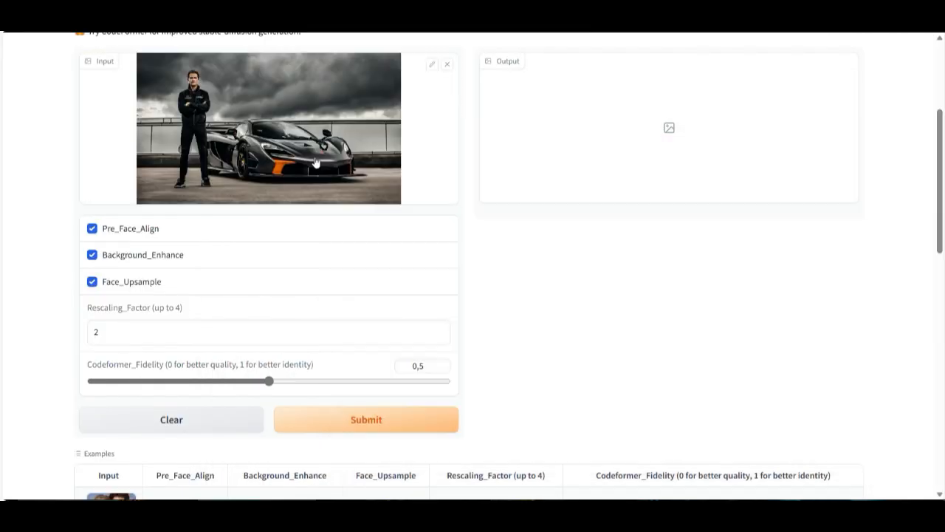
scroll(386, 170, "down", 5)
scroll(496, 339, "up", 5)
Step: In Discord, run /swapid with the idname "me" on image.png, the picture of the man with crossed arms
left_click(435, 366)
key("BackSpace")
type("7")
left_click(413, 419)
scroll(487, 331, "up", 4)
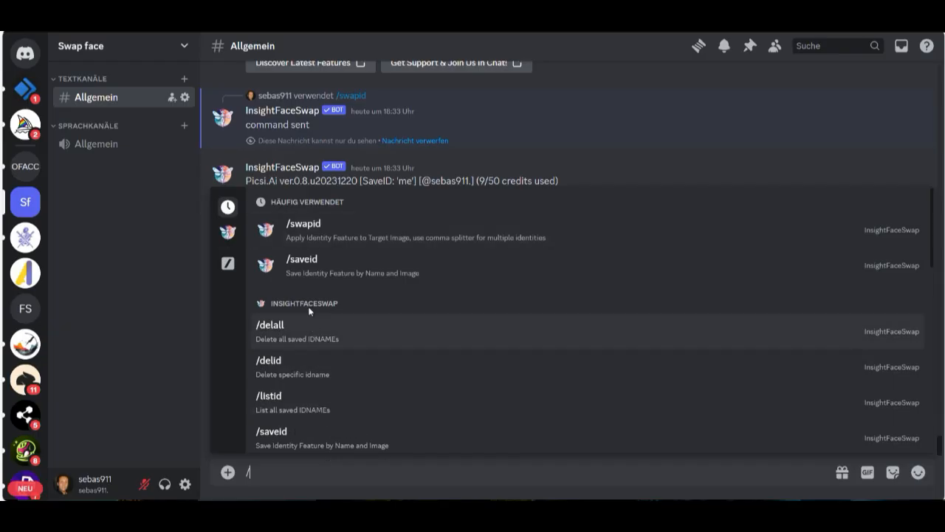
left_click(301, 231)
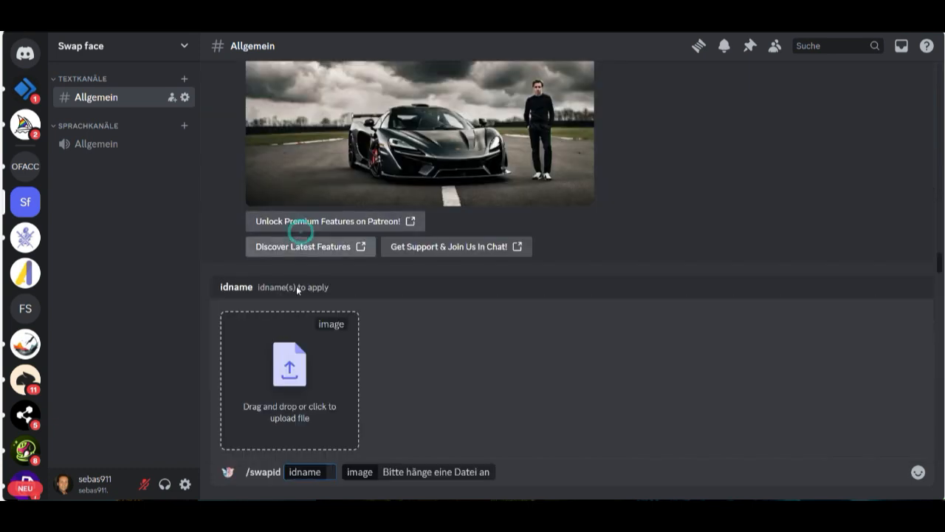
mouse_move(514, 513)
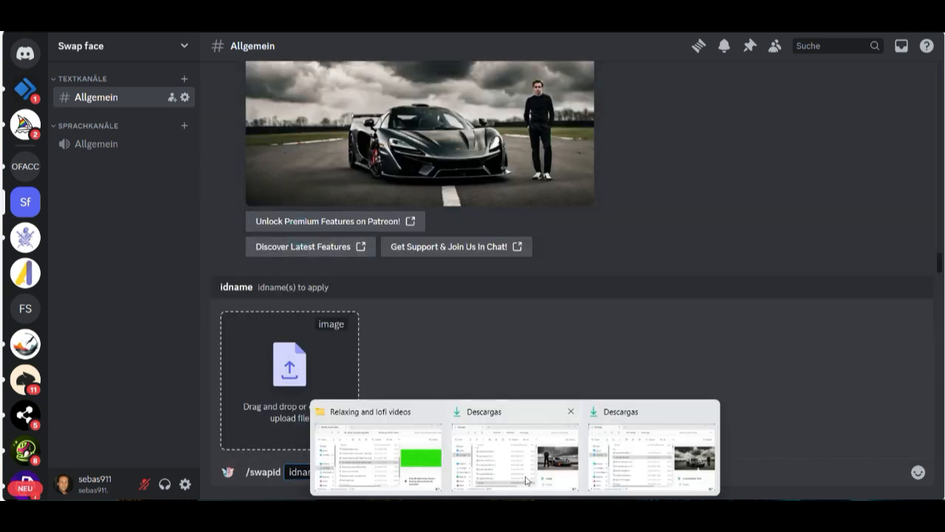
left_click(552, 467)
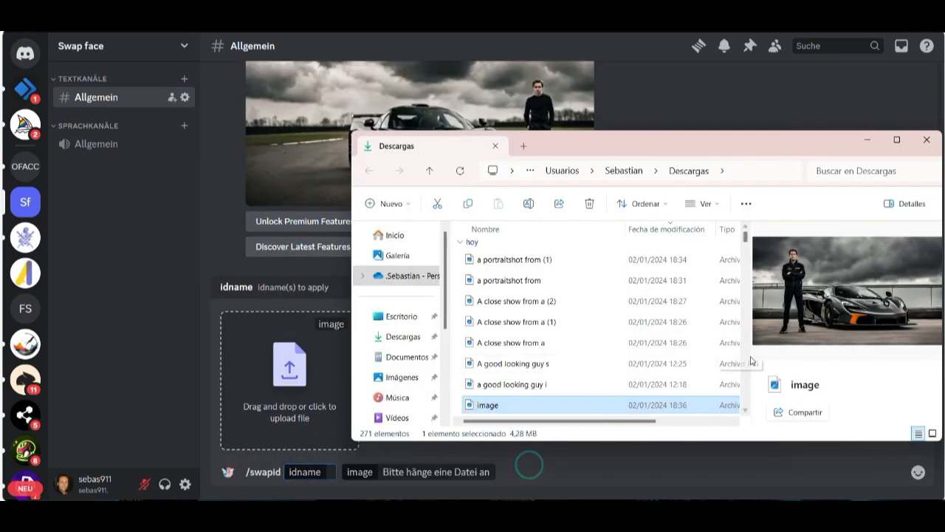
left_click_drag(565, 408, 303, 387)
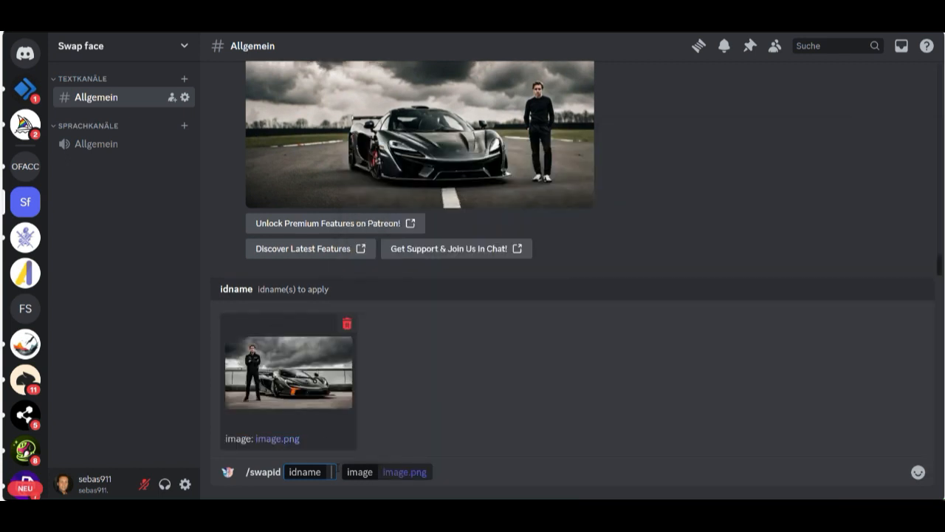
type("mr")
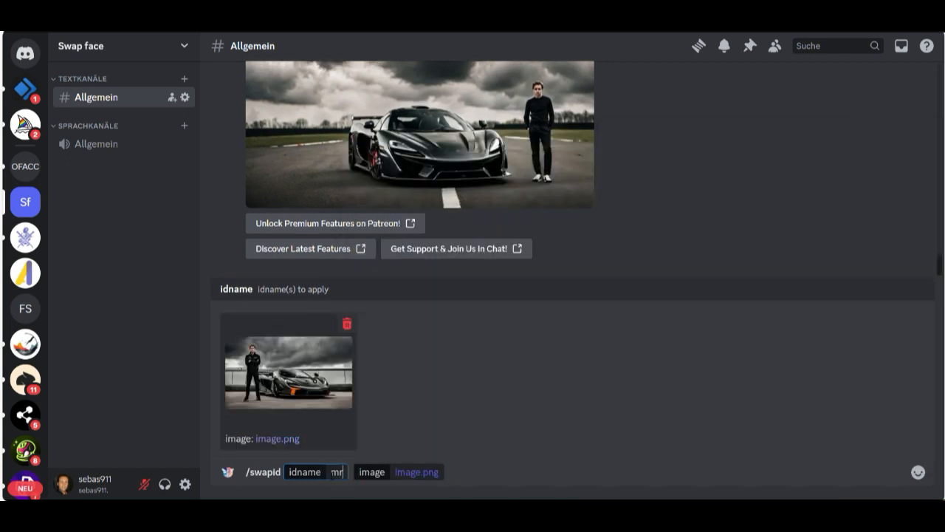
type("e")
key("Return")
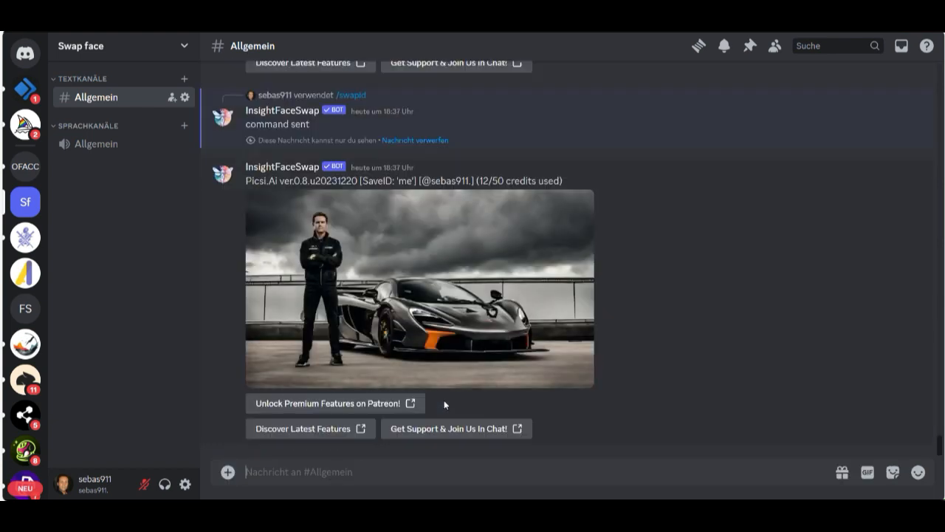
Step: Open the new face-swapped picture in the browser and examine the swapped face up close
left_click(470, 313)
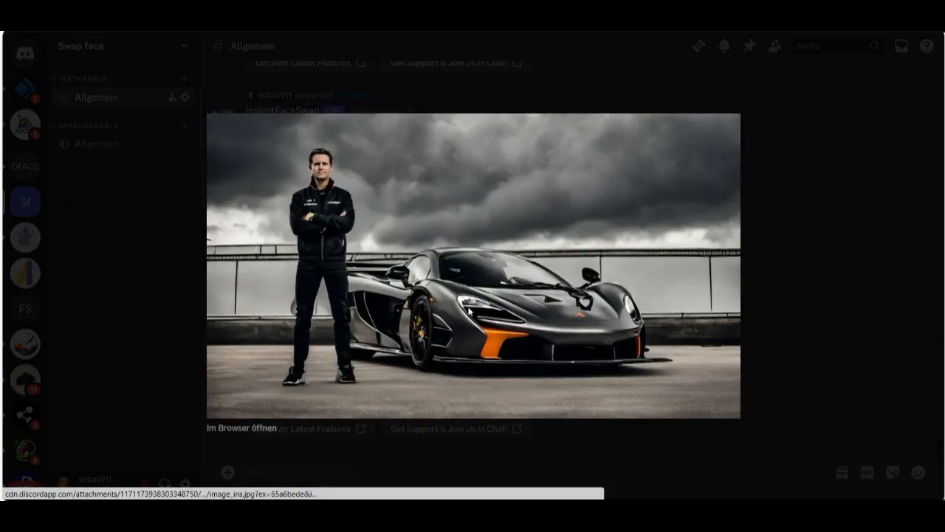
left_click(243, 428)
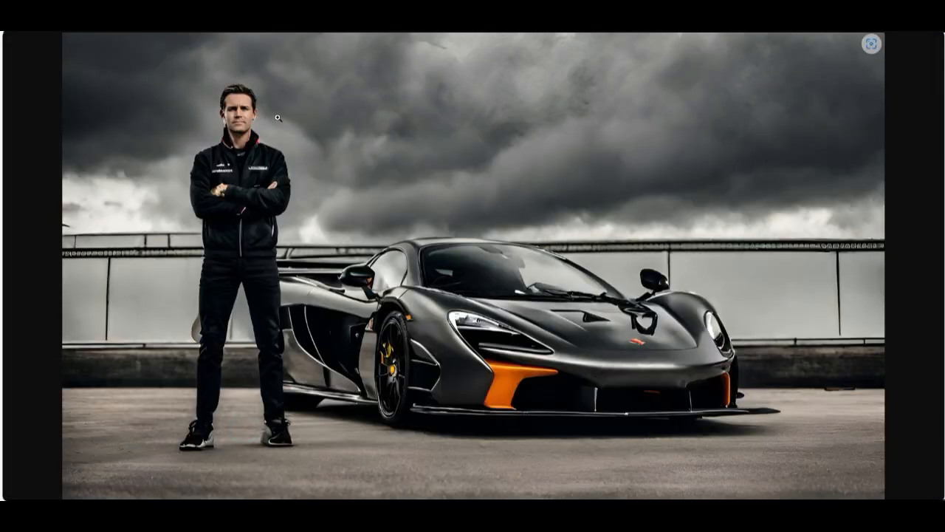
left_click(277, 118)
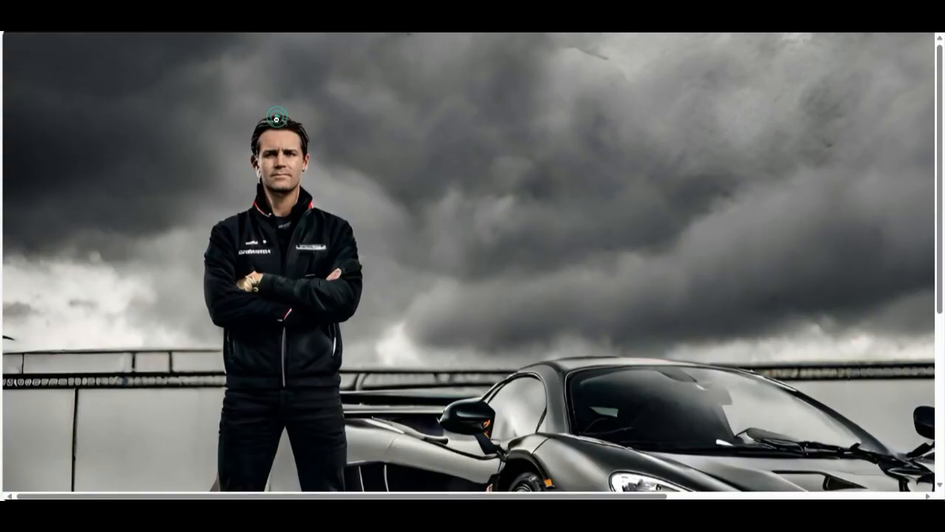
left_click(347, 162)
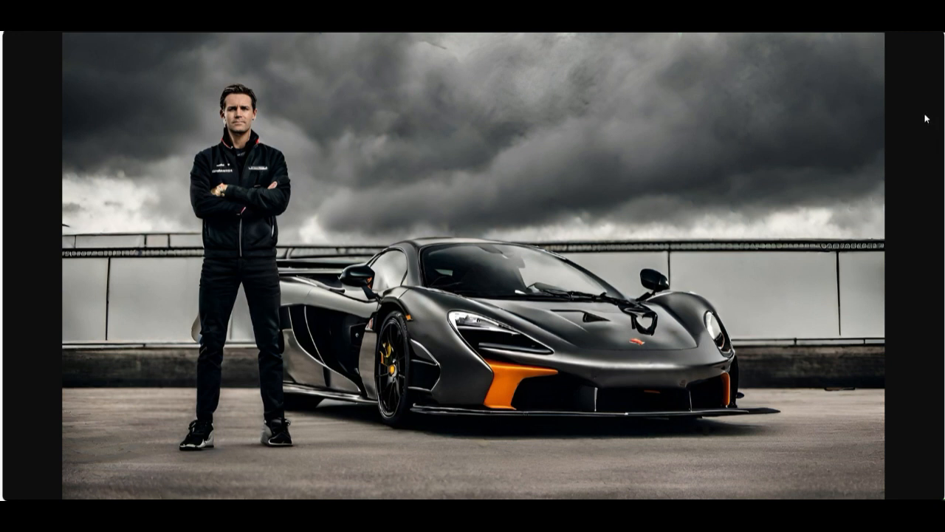
Step: Save the face-swapped picture of the man with crossed arms to the computer
left_click(895, 131)
right_click(768, 154)
left_click(772, 185)
left_click(548, 312)
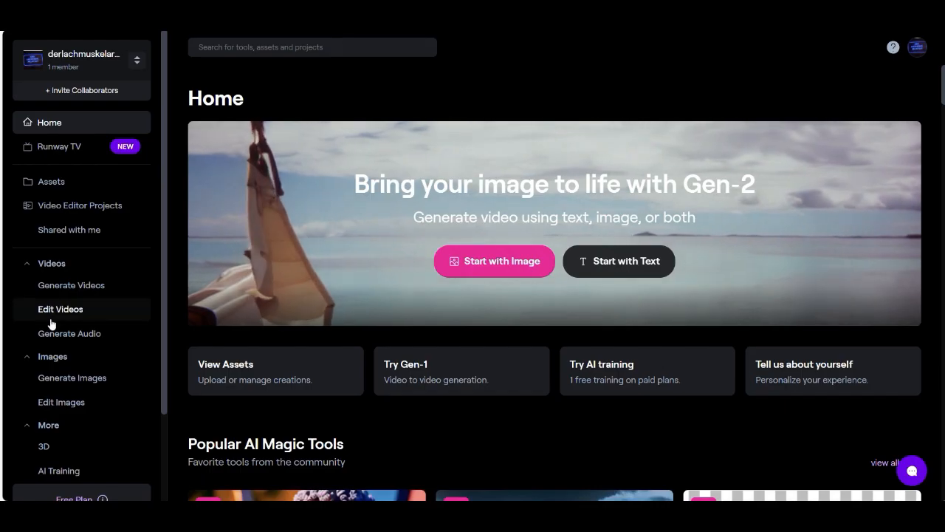
Step: In Runway, open Text to Image and enter the prompt "a black bottle of parfum, with a blak background"
left_click(67, 378)
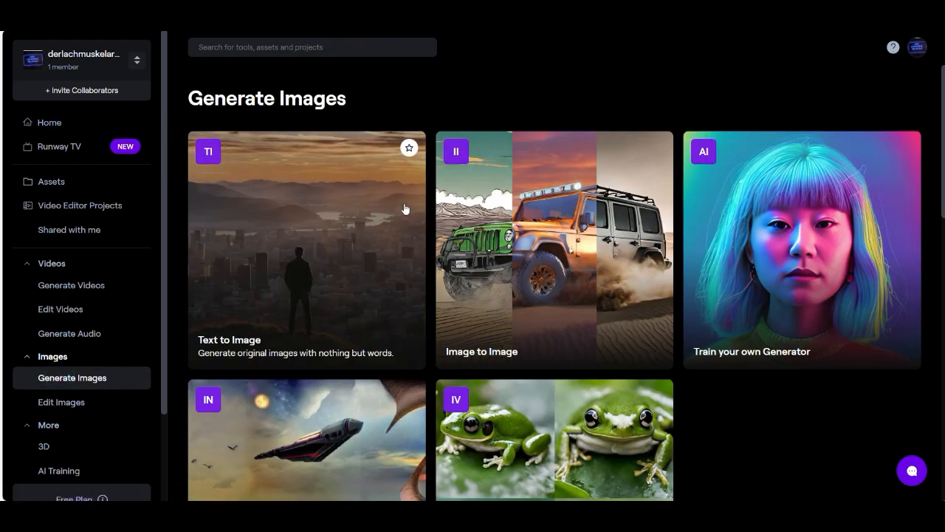
left_click(335, 231)
left_click(775, 336)
type("a black b")
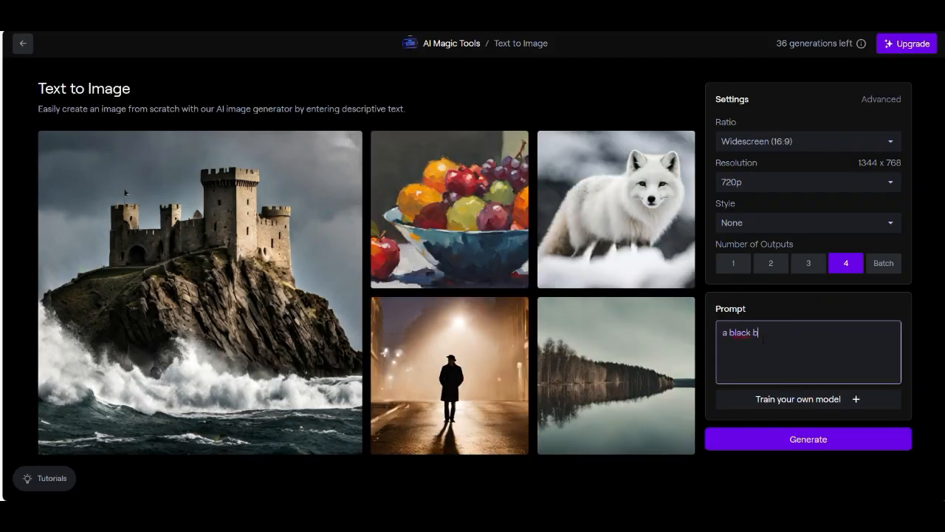
type("ottle of par")
type("fum, with a blak b")
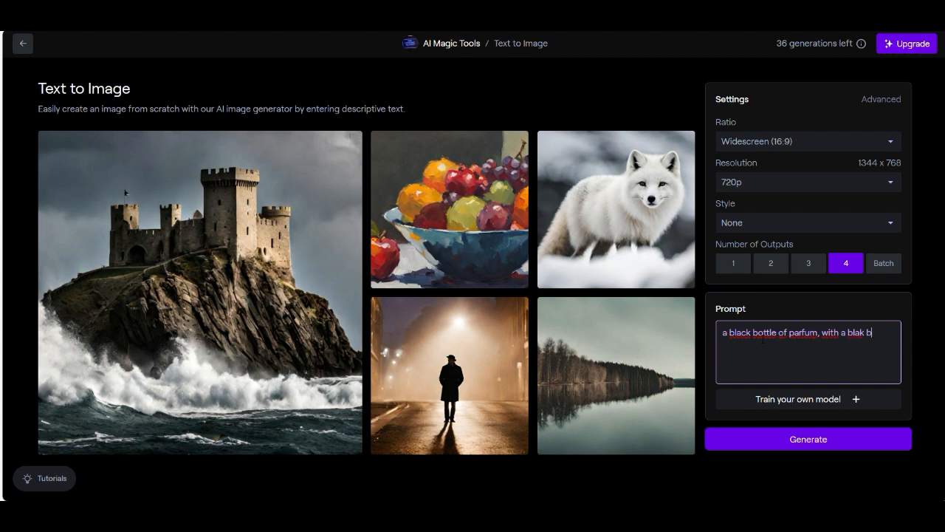
type("ackground")
Step: Revise the prompt to "a black bottle of parfum without letters, with a dark background" and generate four images
left_click(817, 333)
type("without letters")
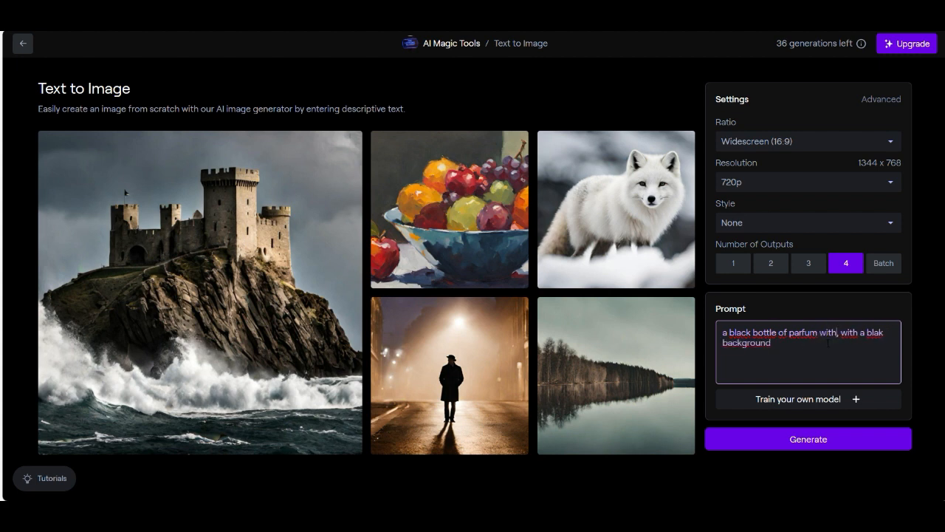
left_click(764, 346)
mouse_move(788, 396)
key("BackSpace")
key("BackSpace")
key("BackSpace")
key("BackSpace")
type("dark")
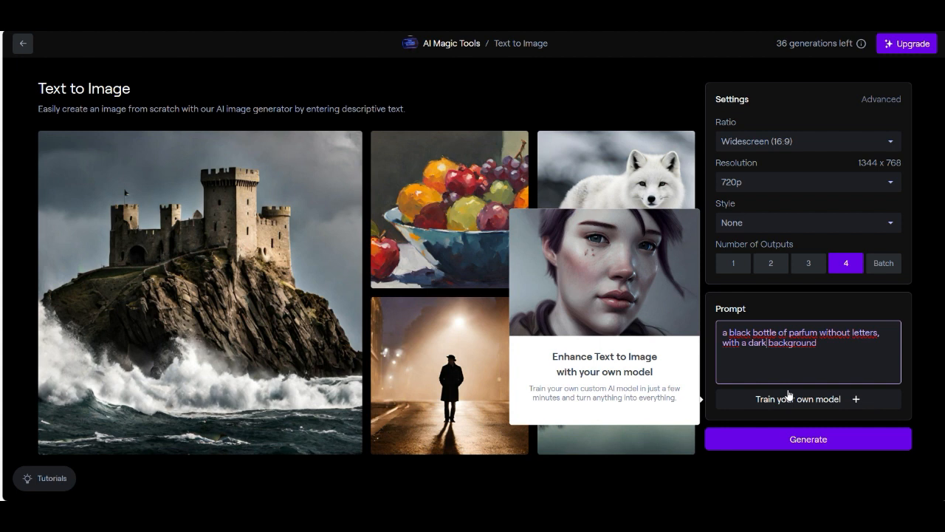
left_click(823, 446)
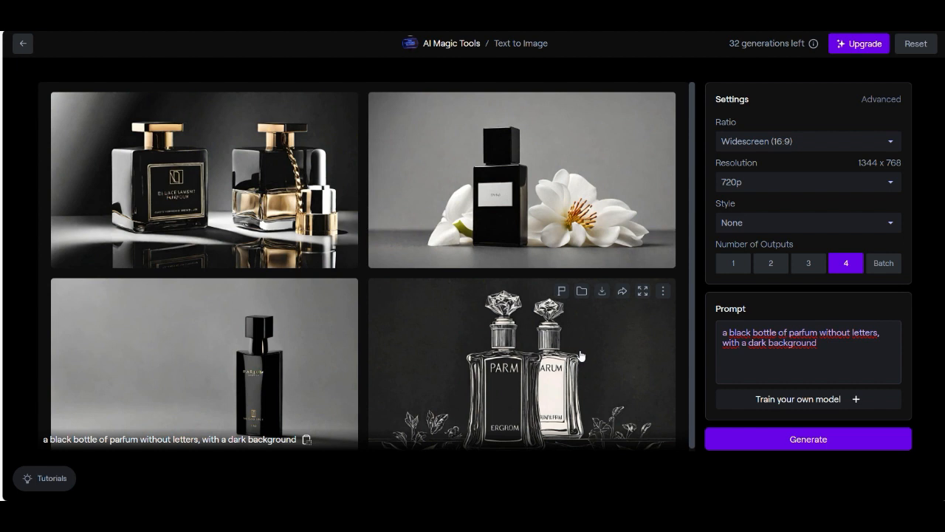
Step: Add "in frontview" after "parfum" in the prompt, generate four more images and enlarge the first one, with the single black bottle
scroll(221, 370, "down", 1)
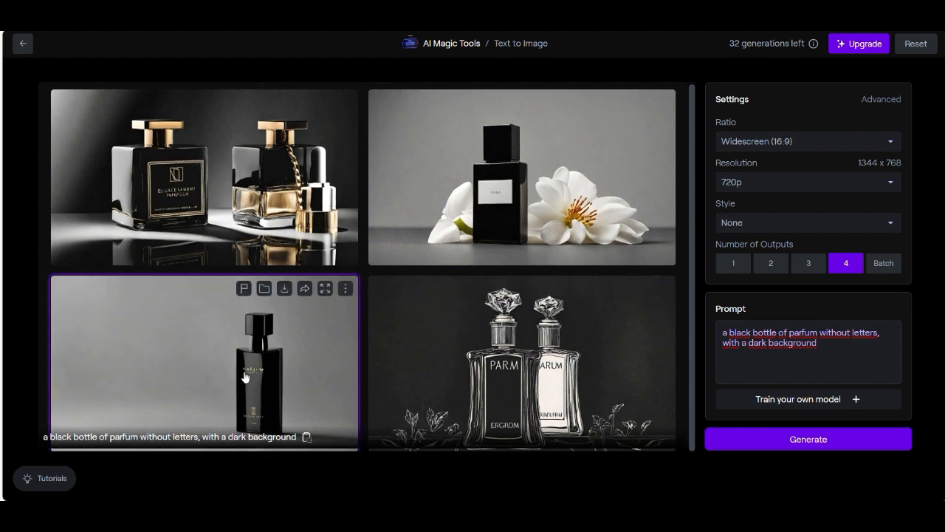
left_click(817, 330)
type("in frontvie")
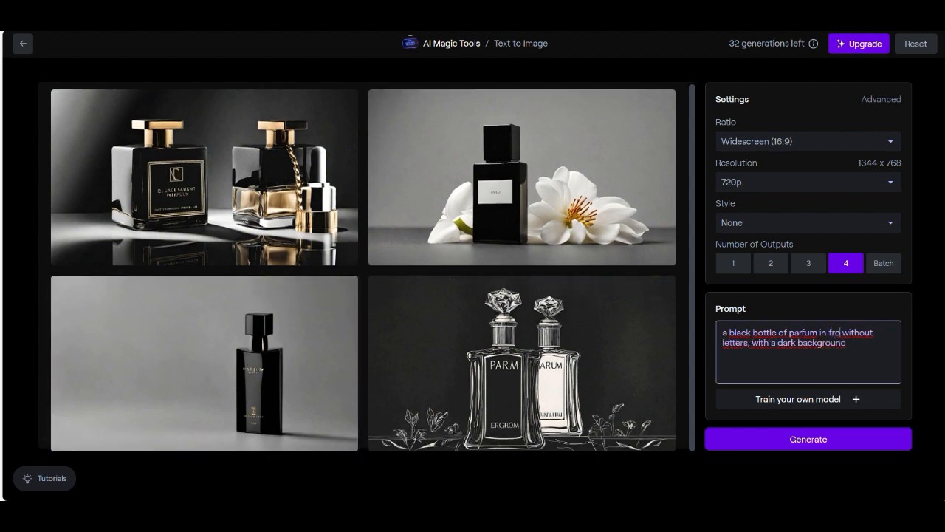
type("w")
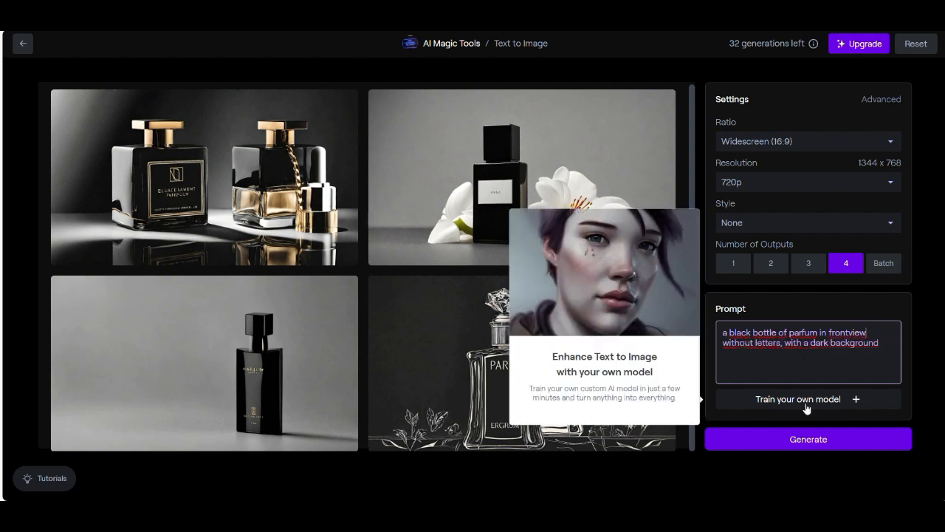
left_click(795, 444)
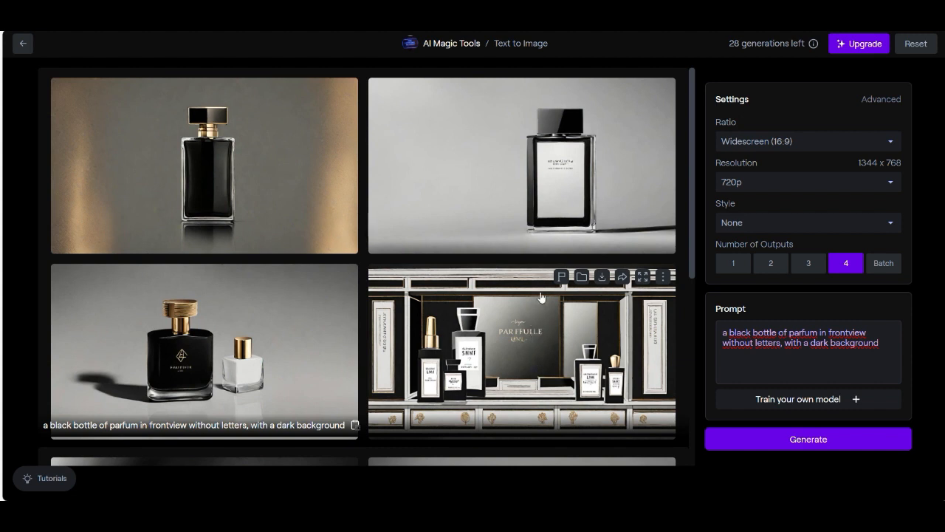
left_click(309, 177)
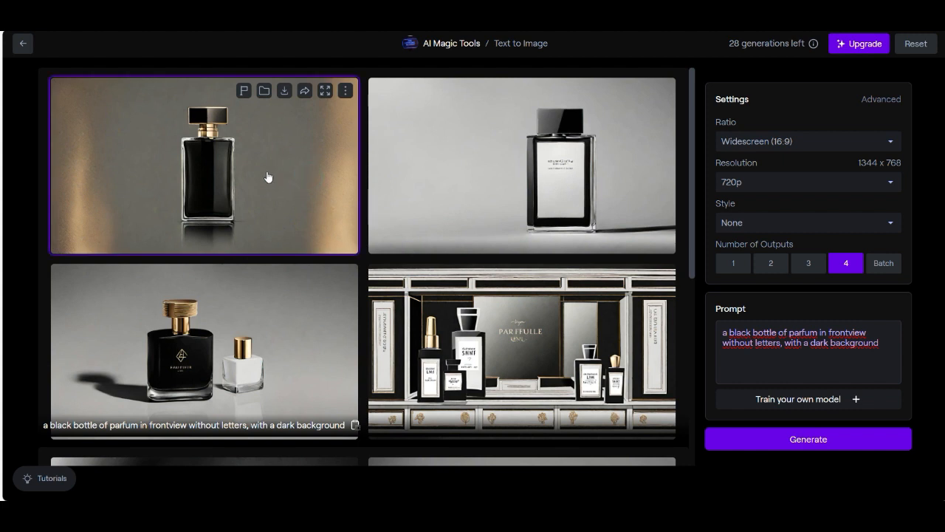
left_click(325, 90)
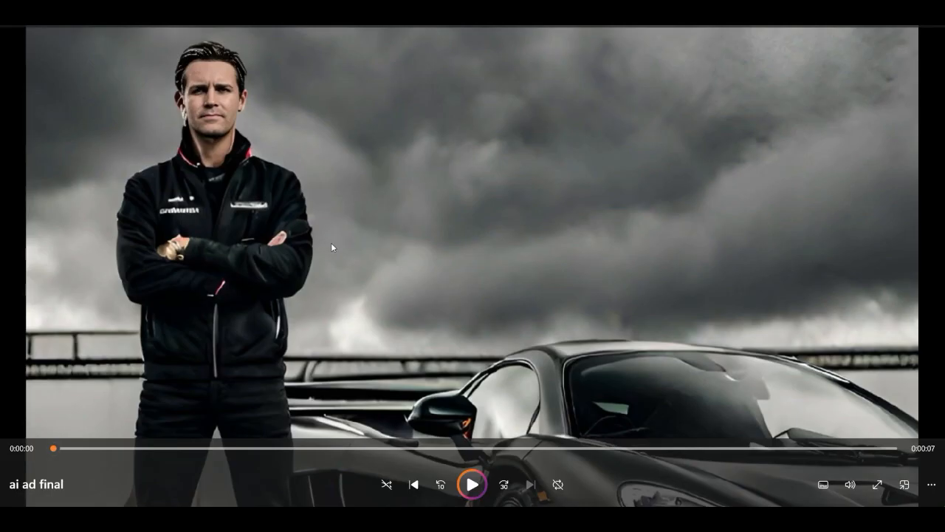
Step: In the media player, play the "ai ad final" video, pausing to examine the car, perfume bottle and title scenes, and replay its opening
left_click(472, 483)
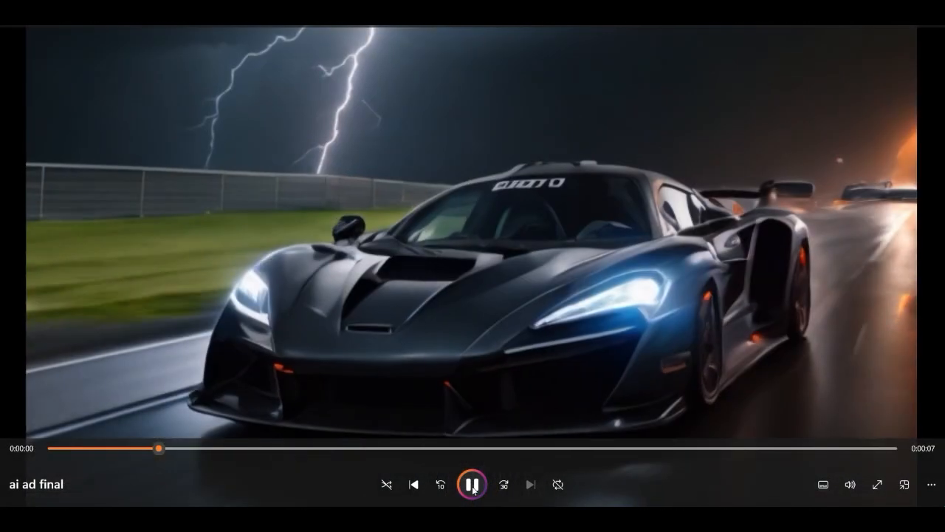
left_click(473, 487)
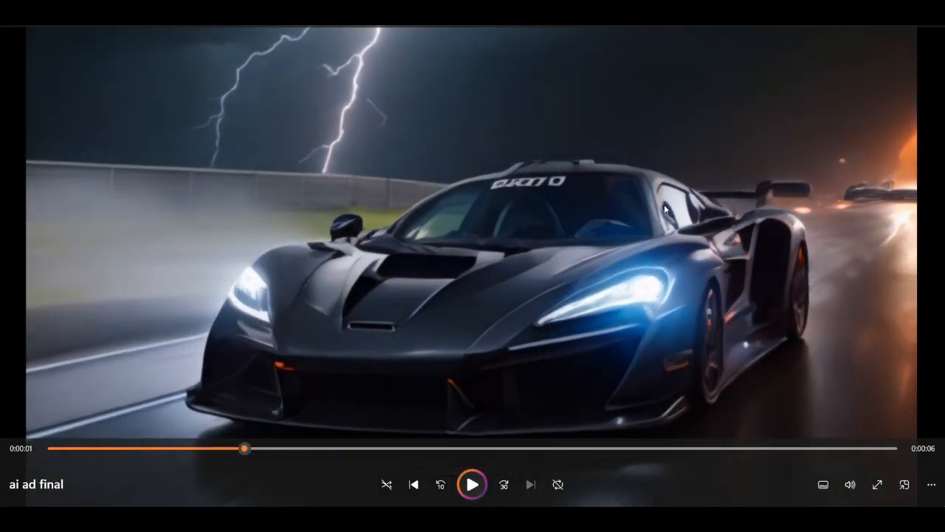
left_click(473, 484)
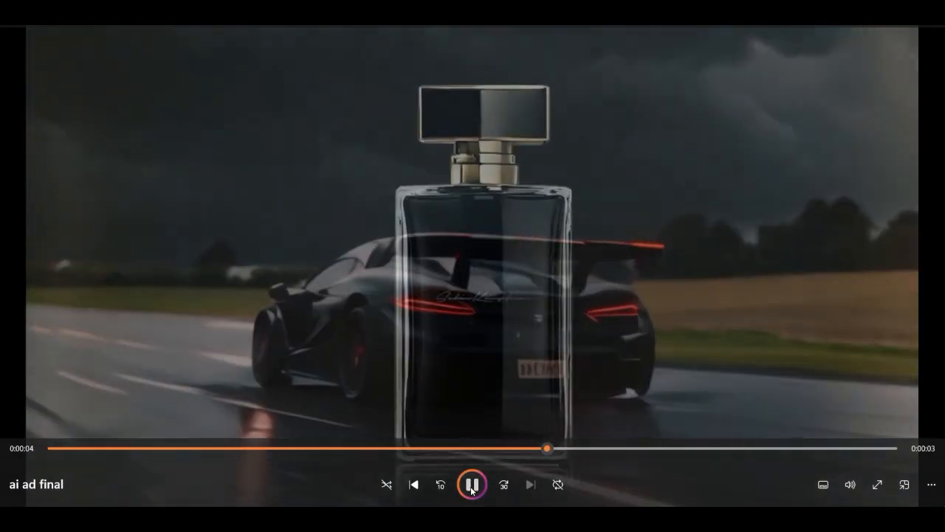
left_click(471, 486)
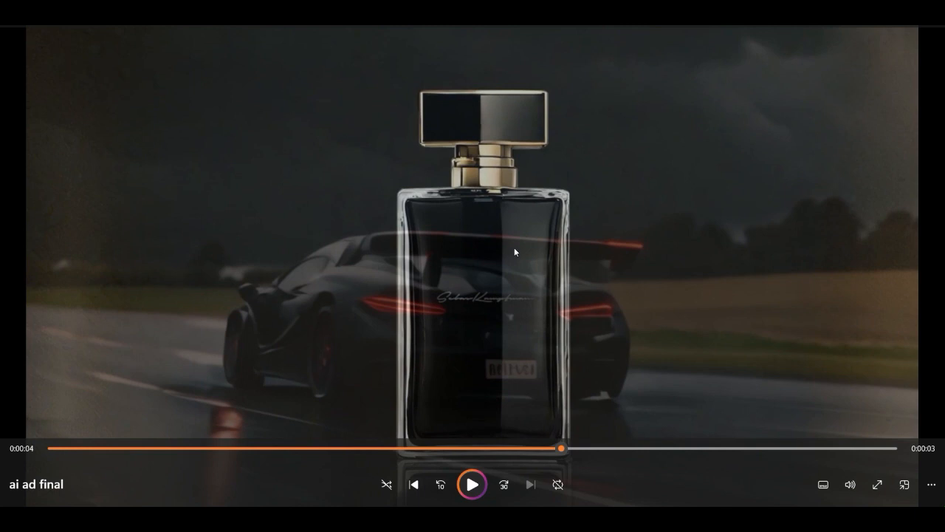
left_click(472, 485)
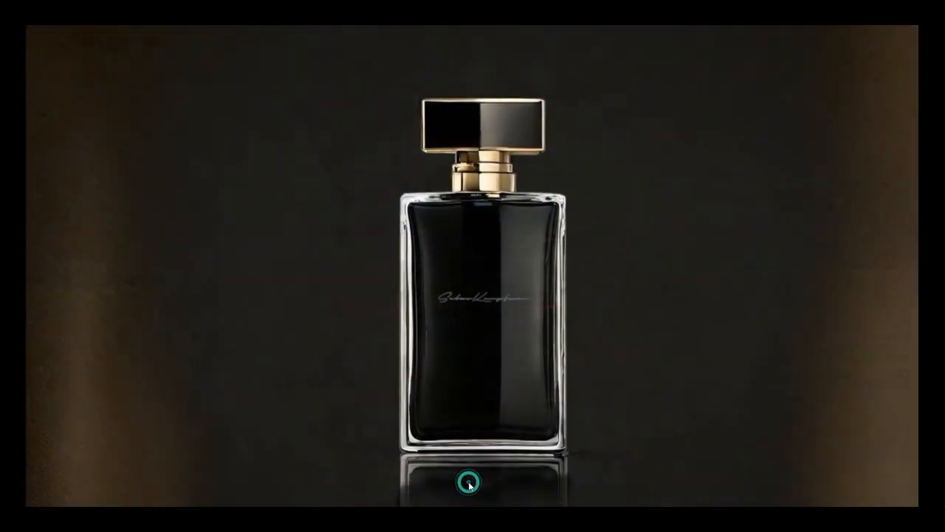
left_click(472, 485)
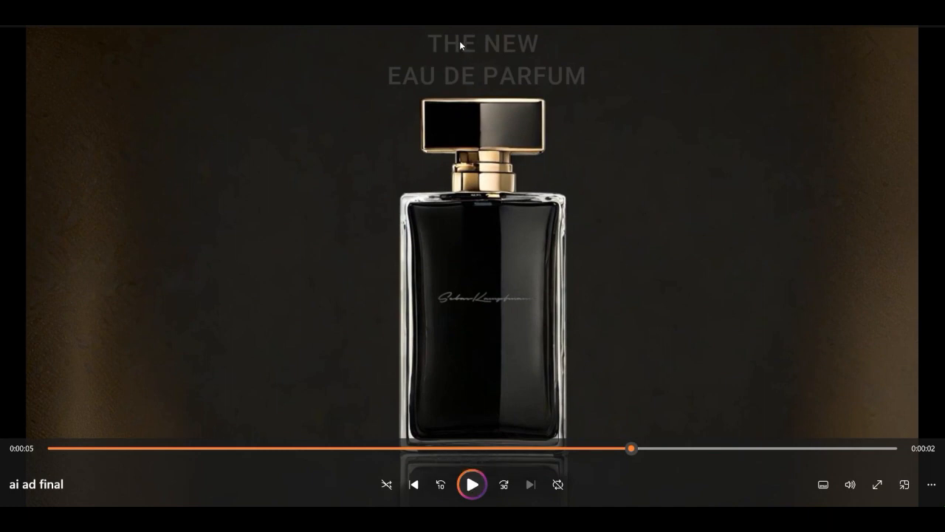
left_click(477, 485)
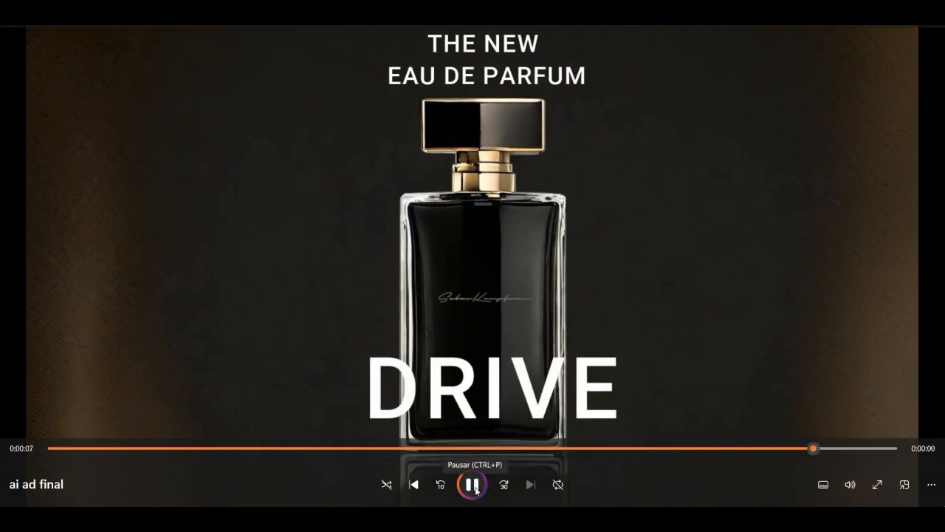
left_click(477, 489)
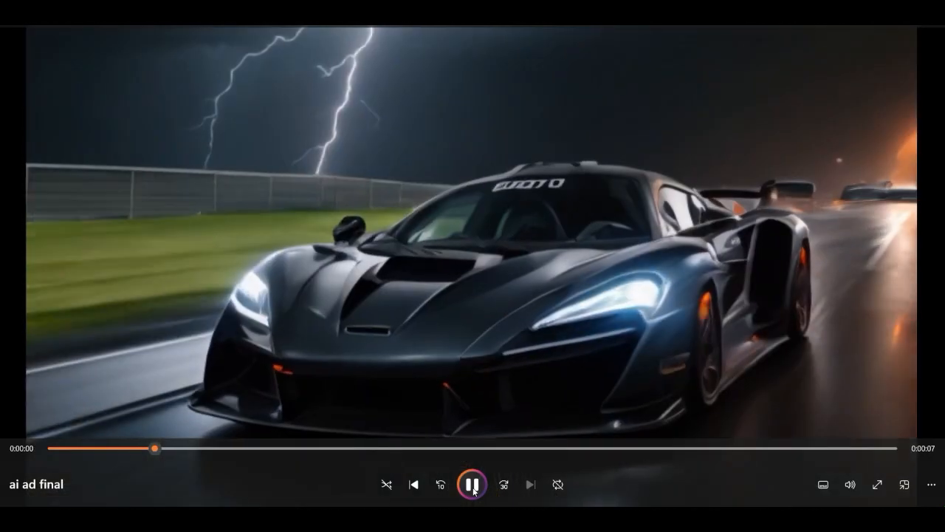
left_click(474, 487)
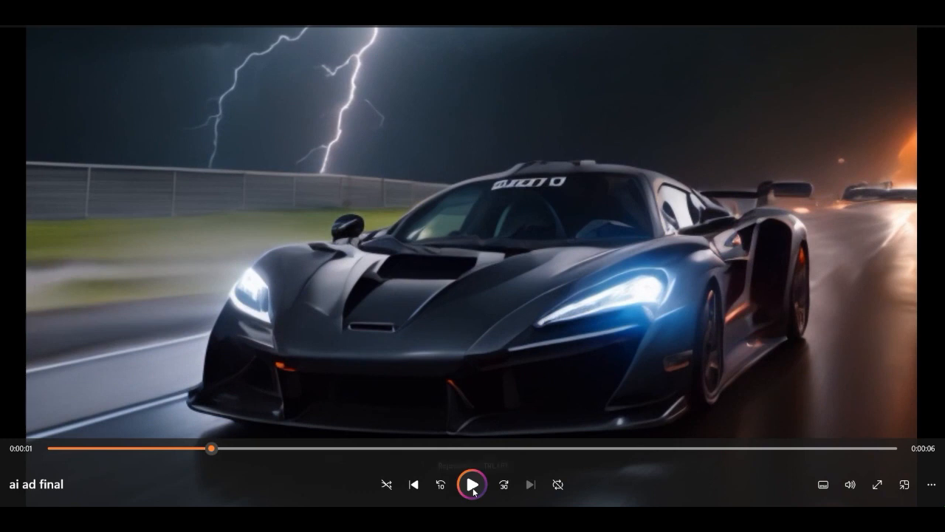